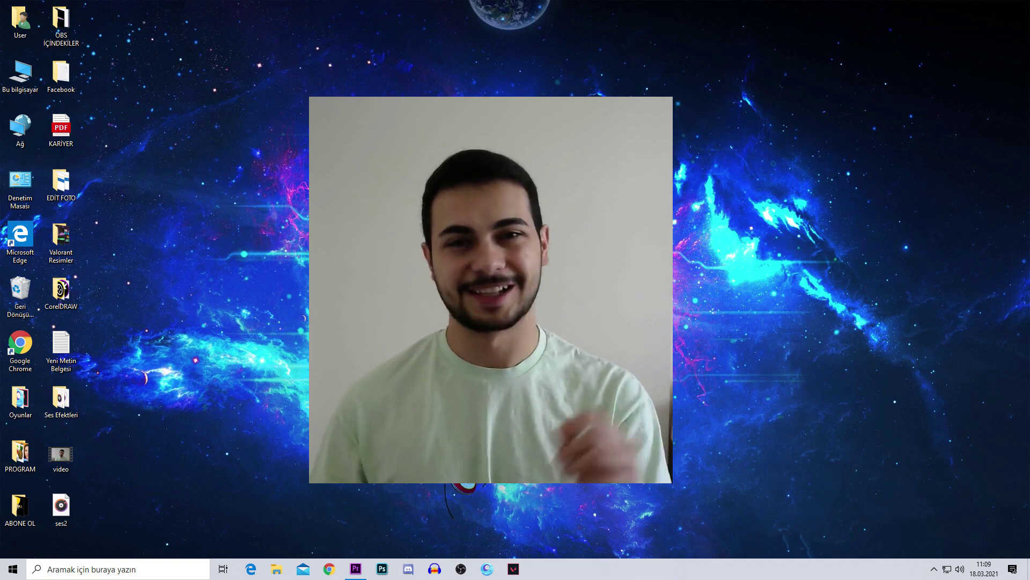
- Search Google in Chrome for 'mister horse' and open the misterhorse.com homepage result
left_click(329, 569)
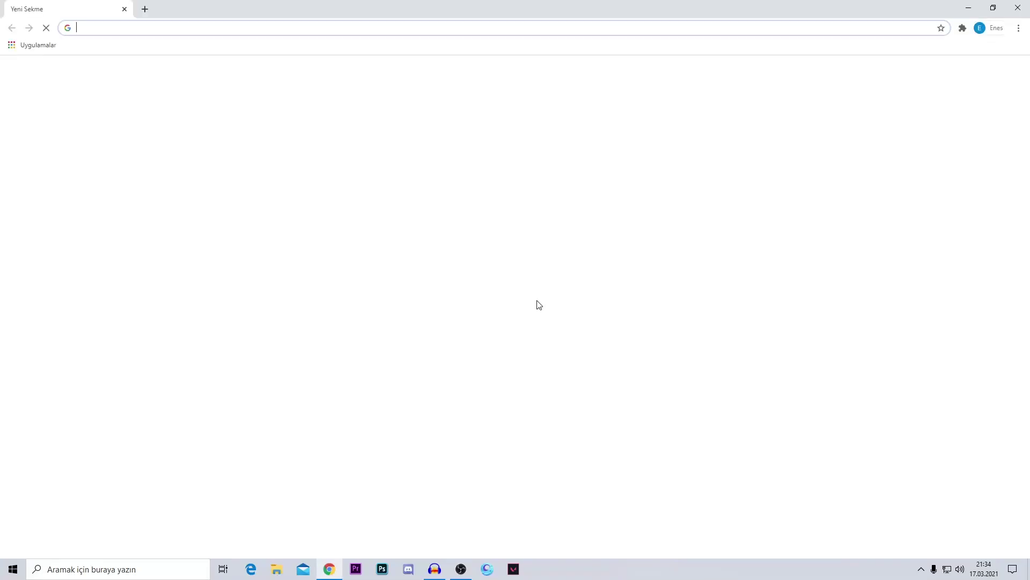
left_click(467, 227)
type("m")
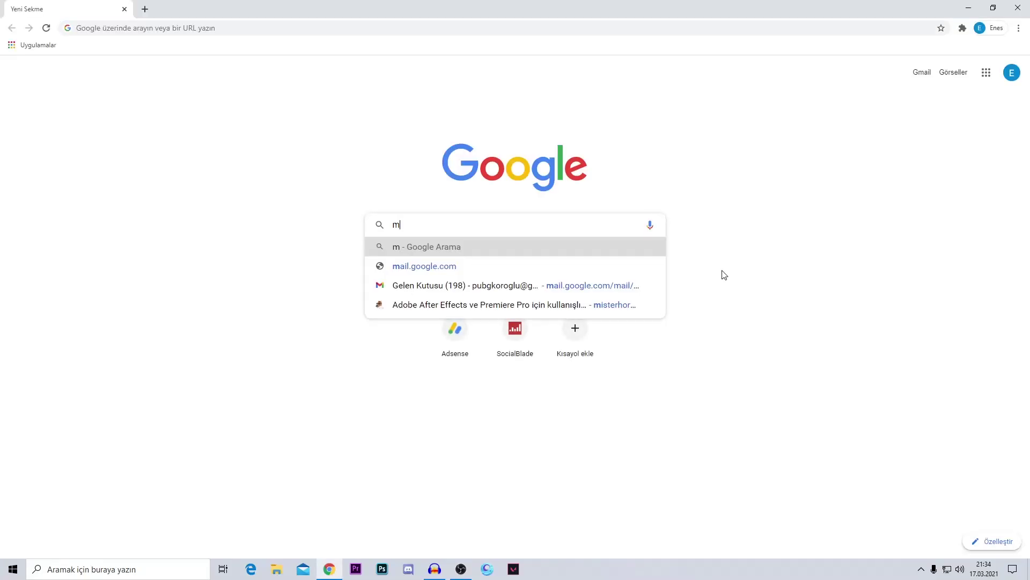
type("ister h")
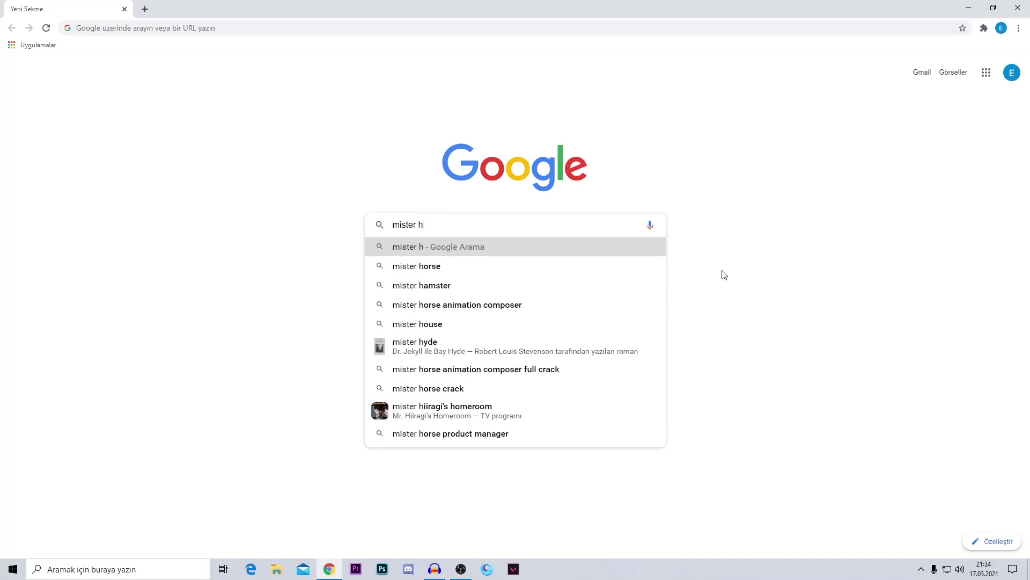
type("orse")
key("Return")
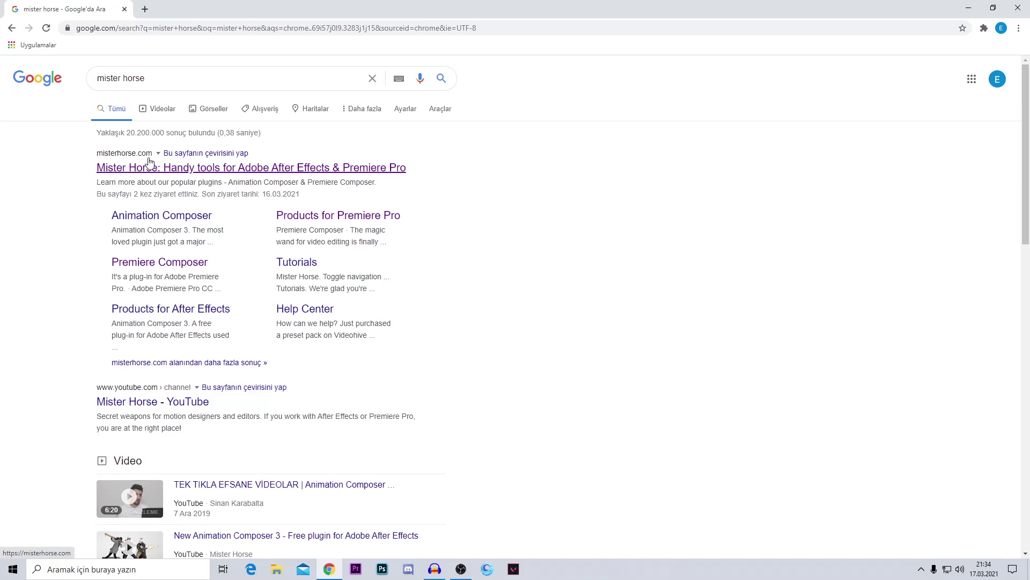
left_click(221, 170)
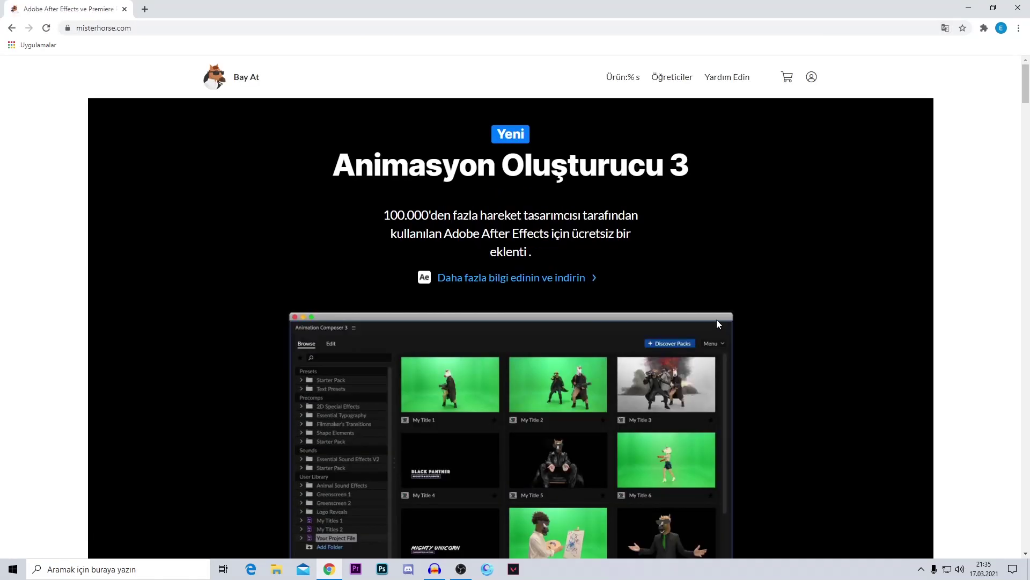
- Go through Products for Premiere Pro to the Premiere Composer 'Learn more and download' page
mouse_move(619, 82)
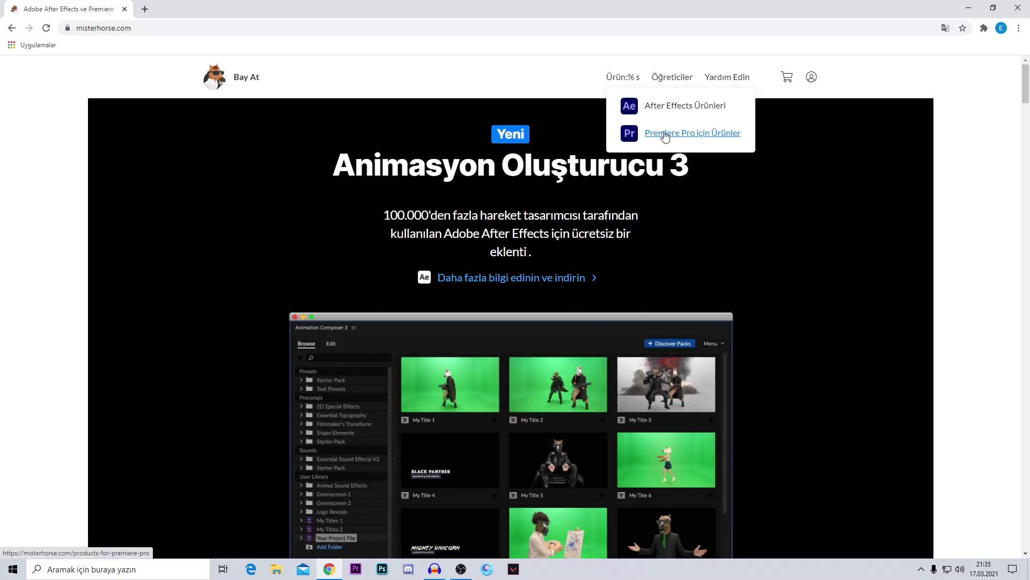
left_click(693, 139)
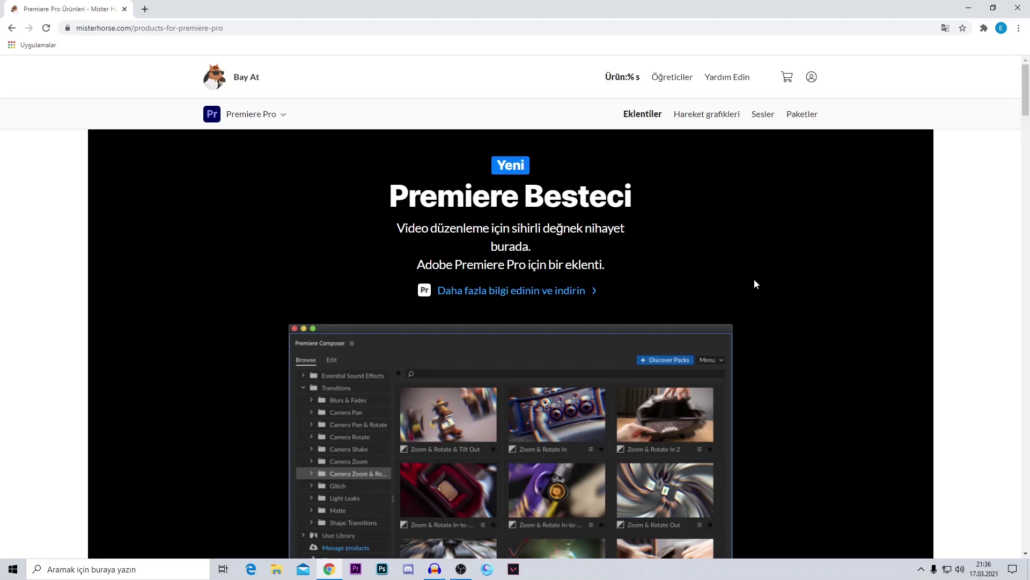
left_click(519, 295)
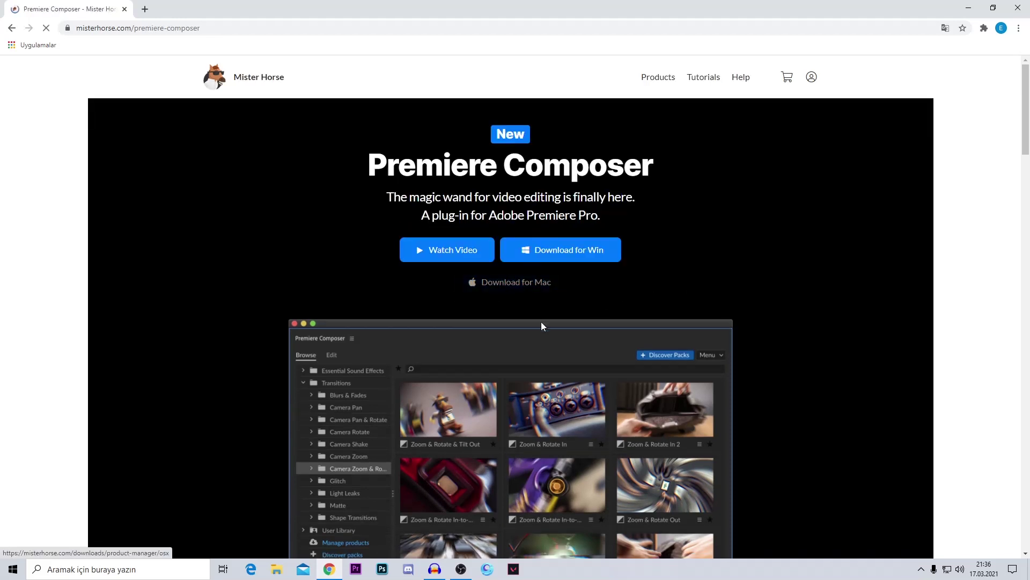
scroll(536, 378, "down", 5)
scroll(539, 378, "down", 5)
scroll(539, 379, "down", 10)
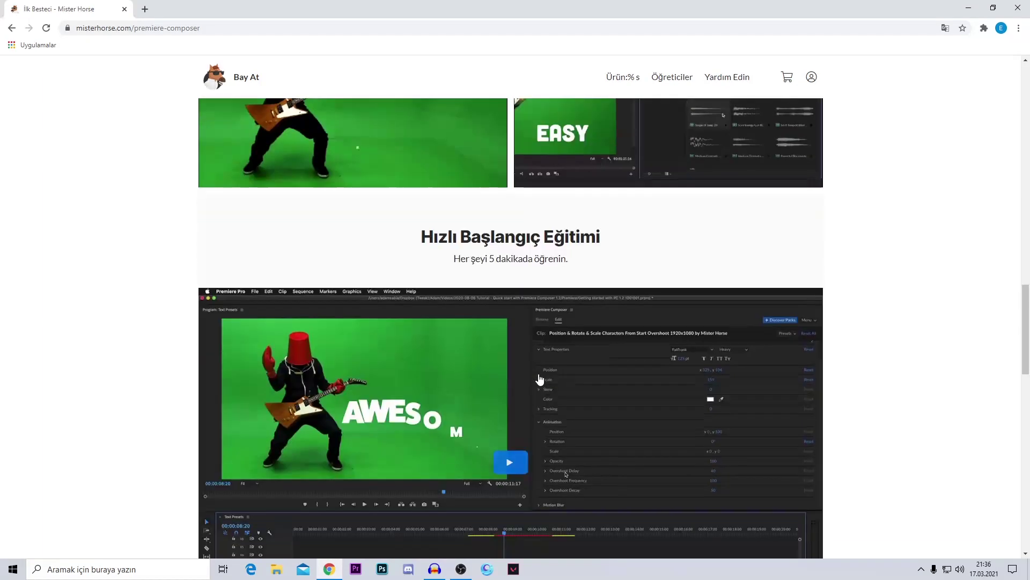
scroll(728, 322, "down", 5)
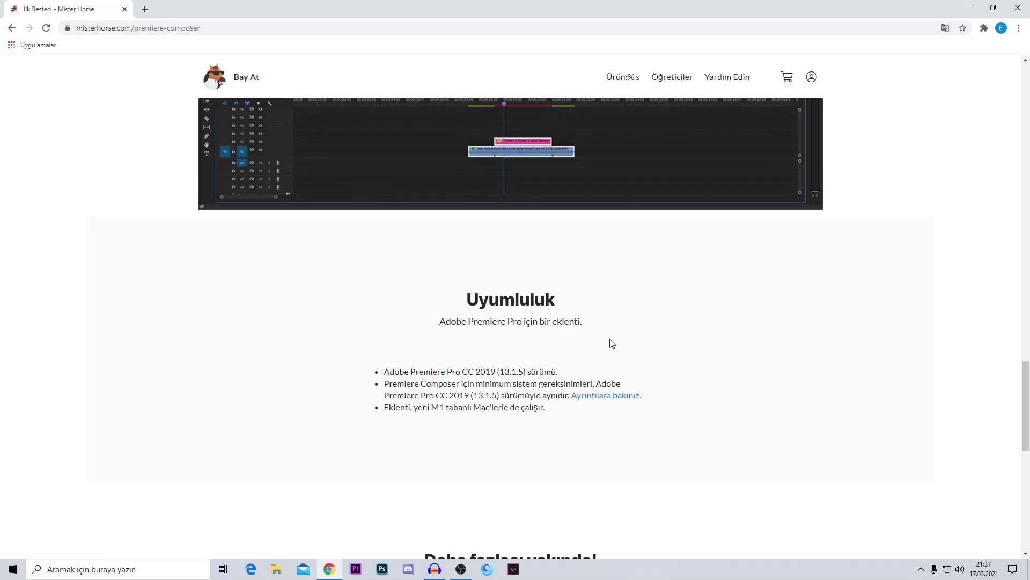
scroll(637, 395, "up", 5)
scroll(649, 407, "up", 7)
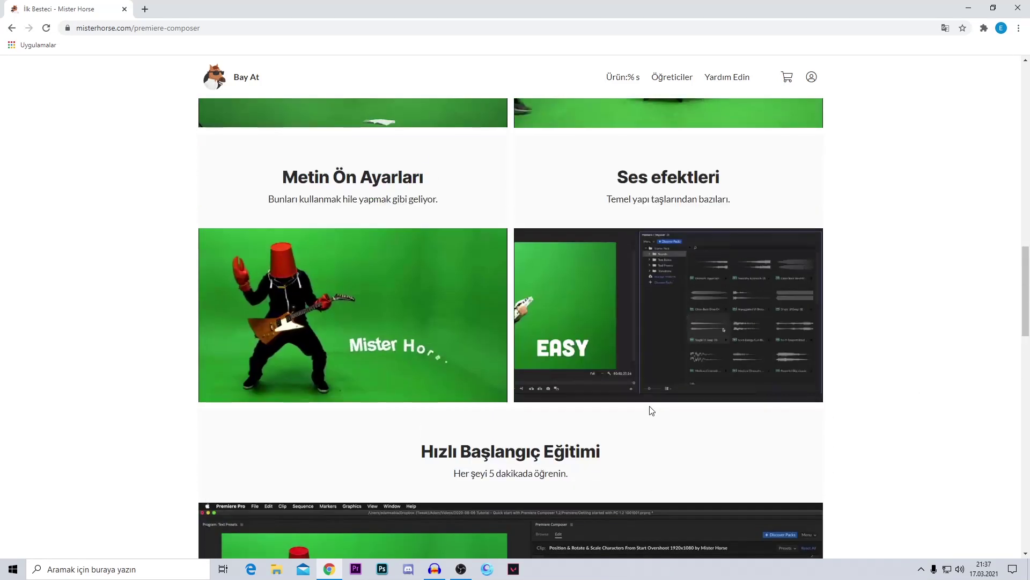
scroll(650, 408, "up", 4)
scroll(649, 405, "up", 2)
scroll(650, 404, "up", 4)
scroll(654, 411, "up", 4)
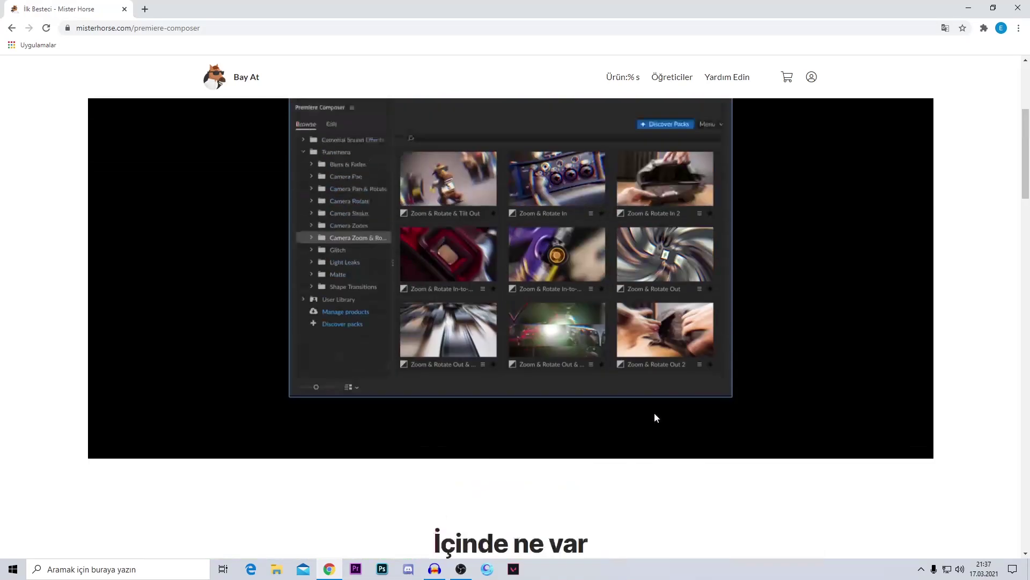
scroll(655, 415, "up", 5)
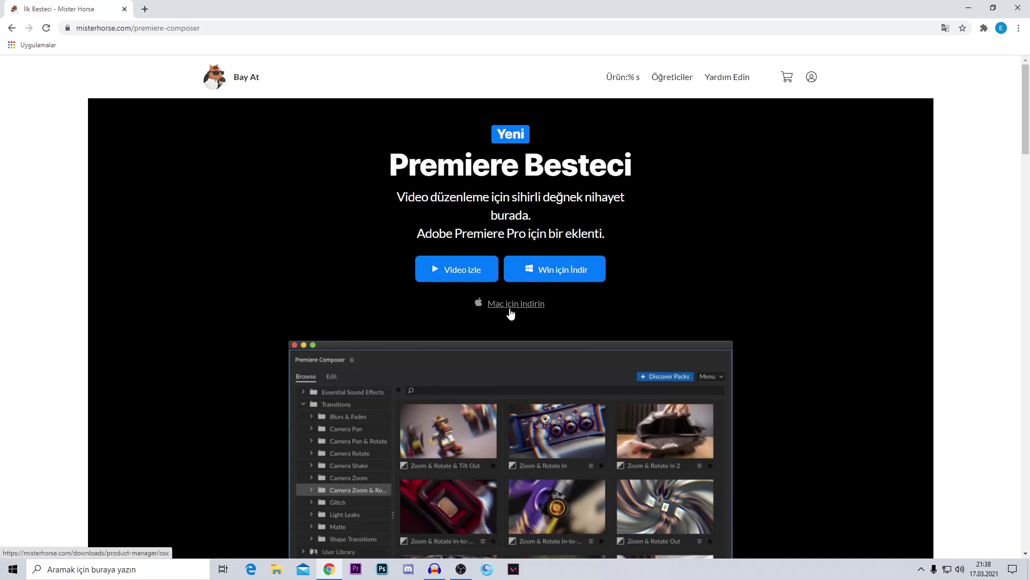
- Download the Windows installer for Product Manager and run it
left_click(562, 273)
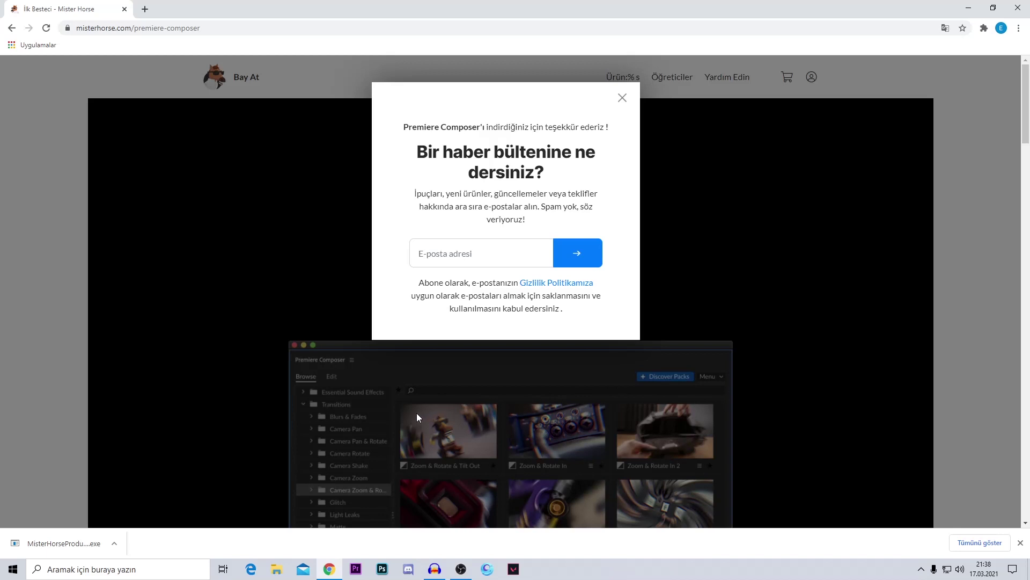
left_click(59, 542)
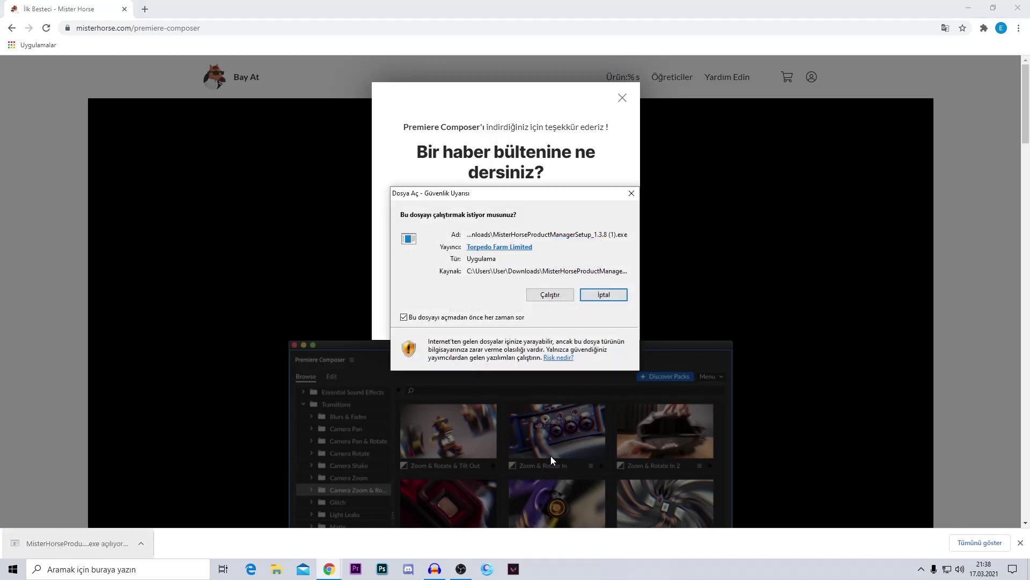
left_click(549, 295)
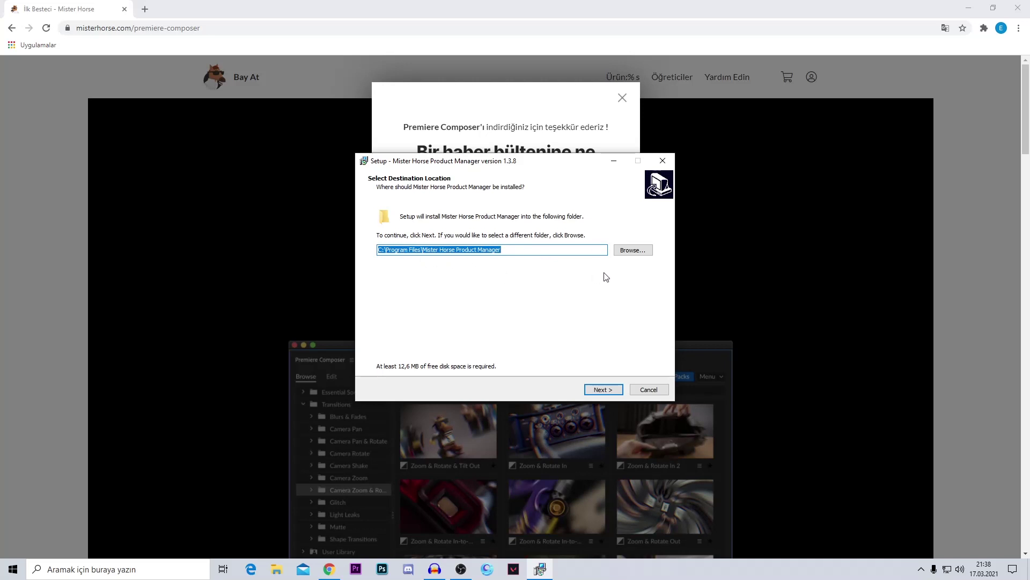
- Install Product Manager into the default folder and finish with it launching
left_click(602, 389)
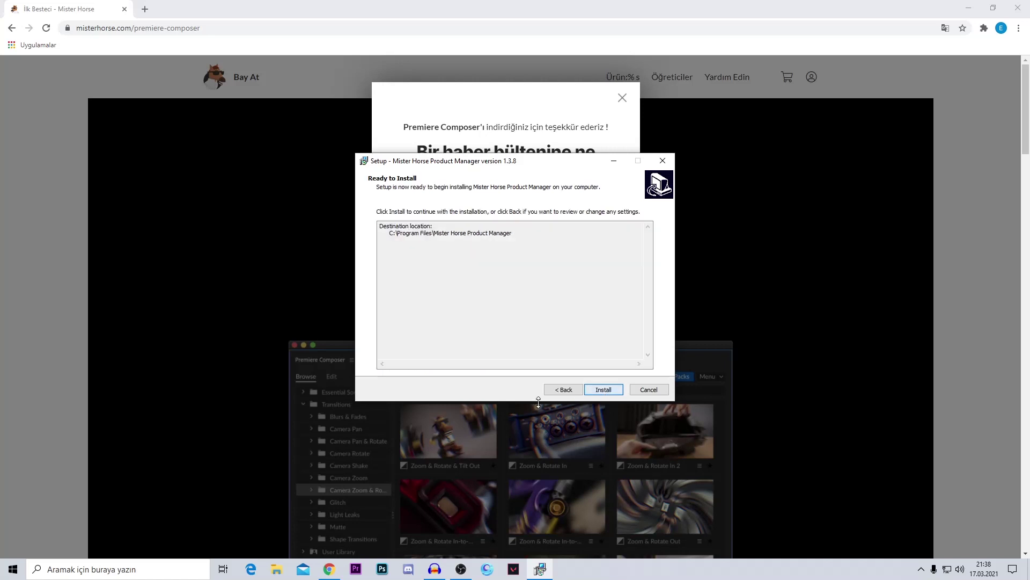
left_click(604, 392)
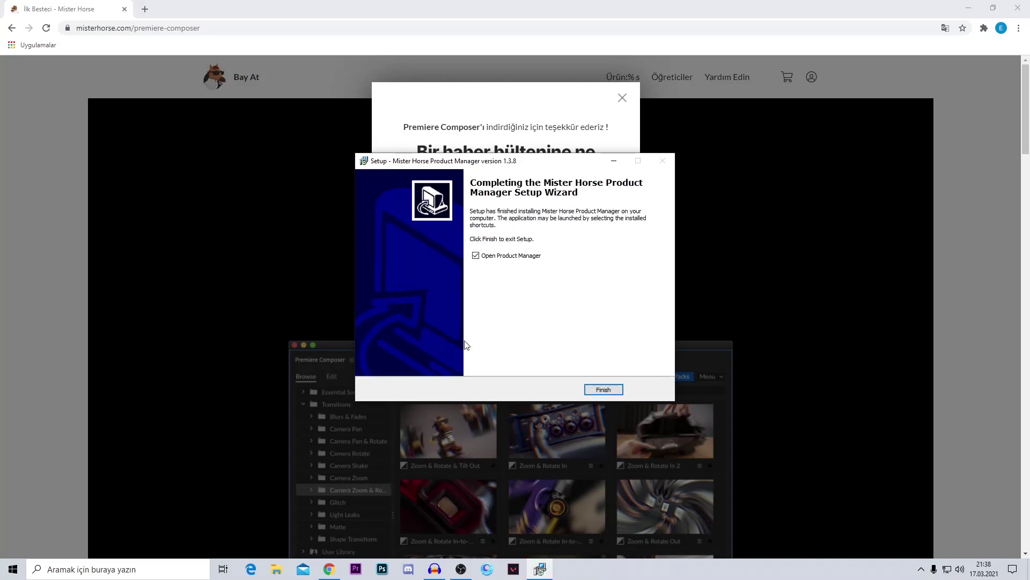
left_click(604, 389)
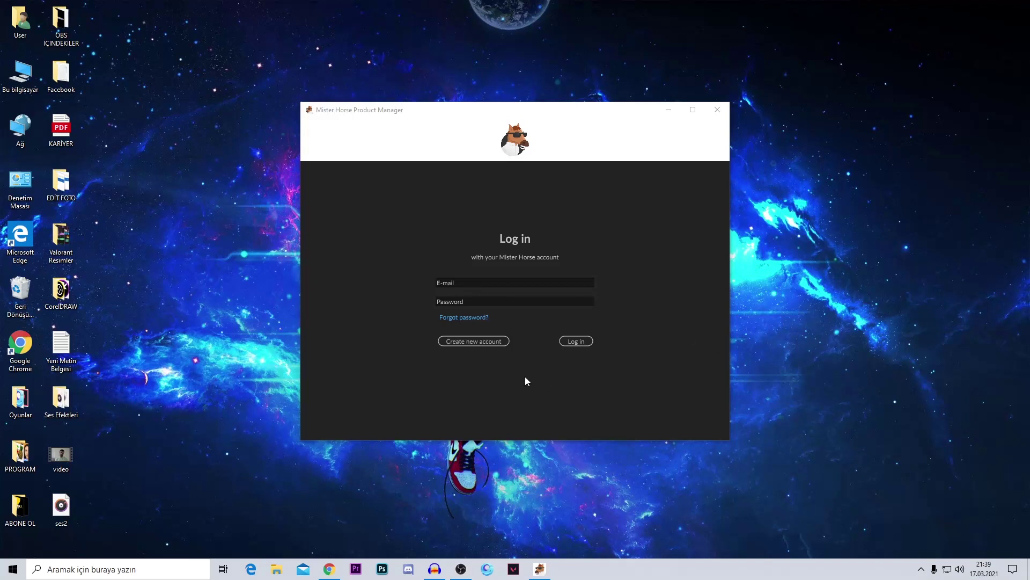
- Choose 'Create new account' on the Product Manager log-in screen
left_click(480, 345)
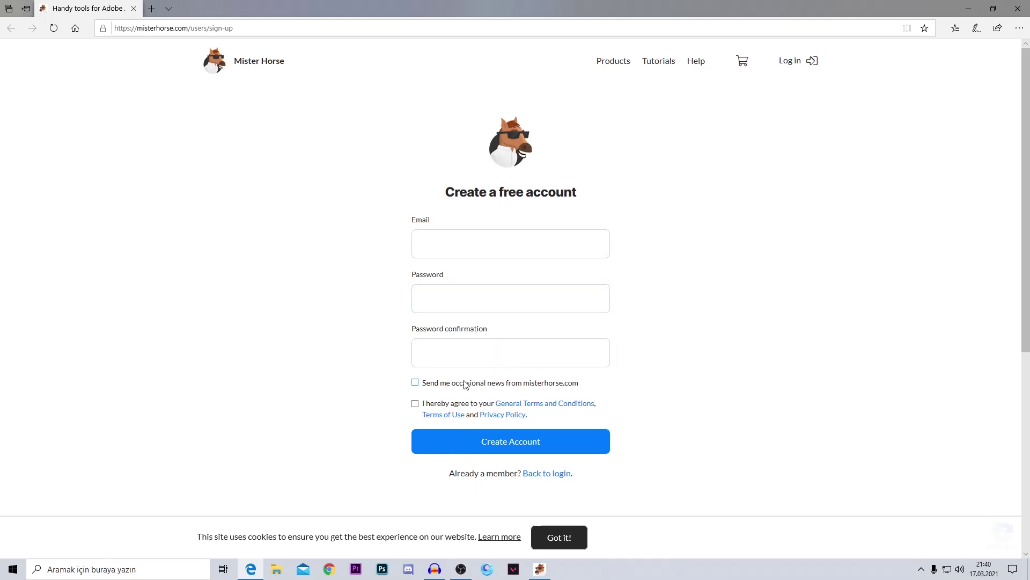
- Tick the 'I hereby agree' terms checkbox, then close the Edge window
left_click(415, 404)
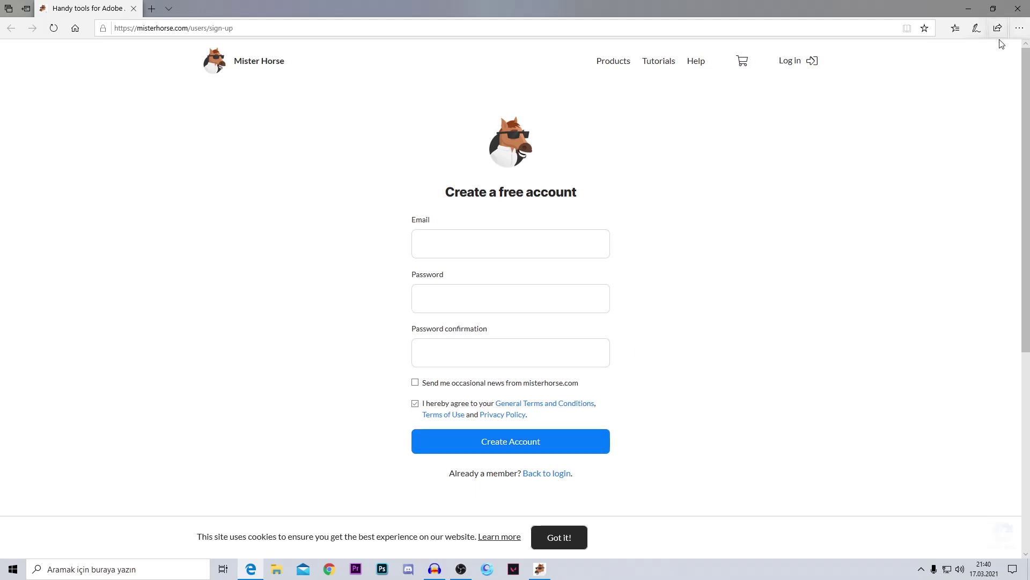
left_click(1019, 8)
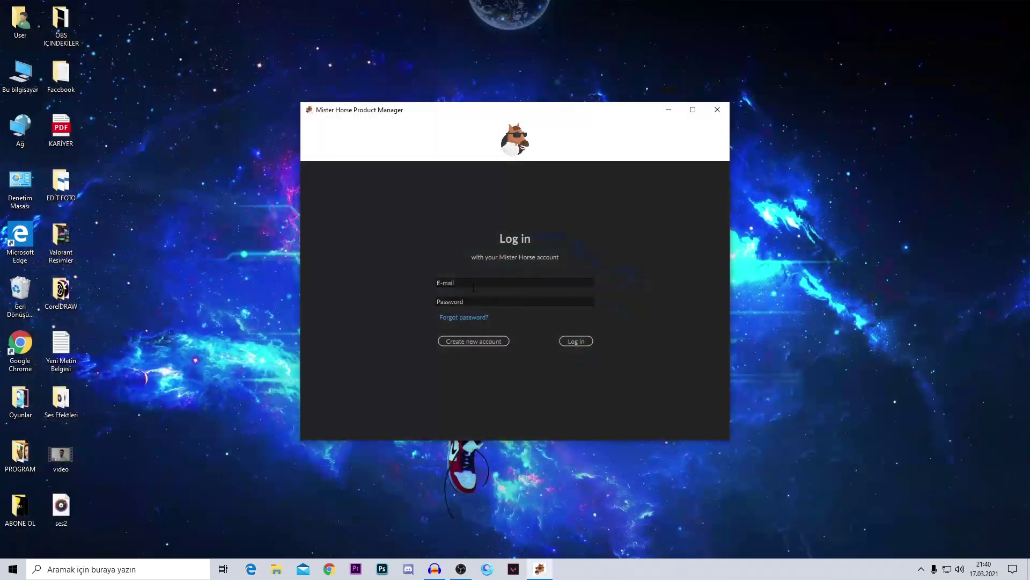
- Log in with the account e-mail and password, then Install All on the Premiere Pro tab
left_click(474, 284)
left_click(475, 302)
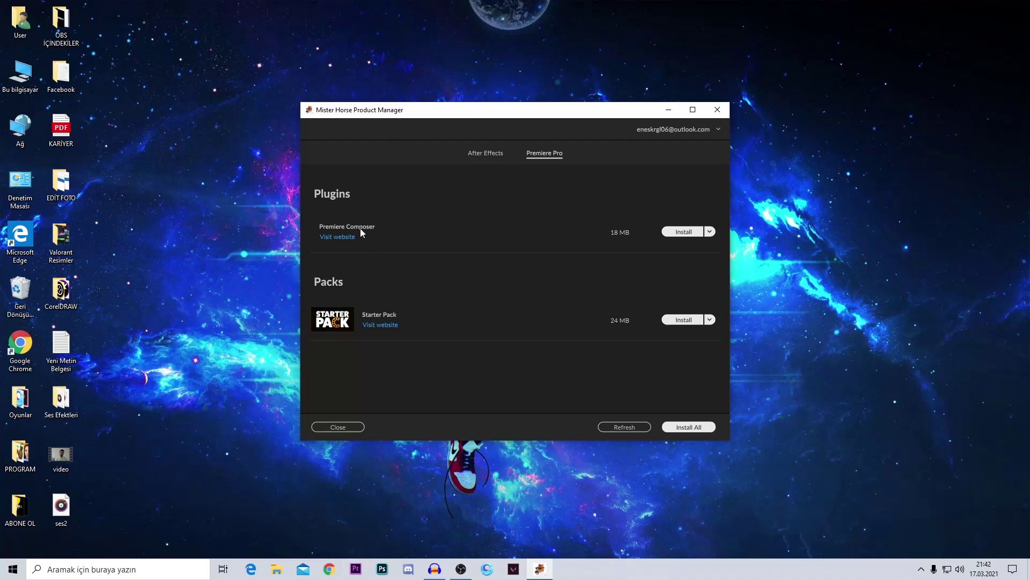
left_click(684, 236)
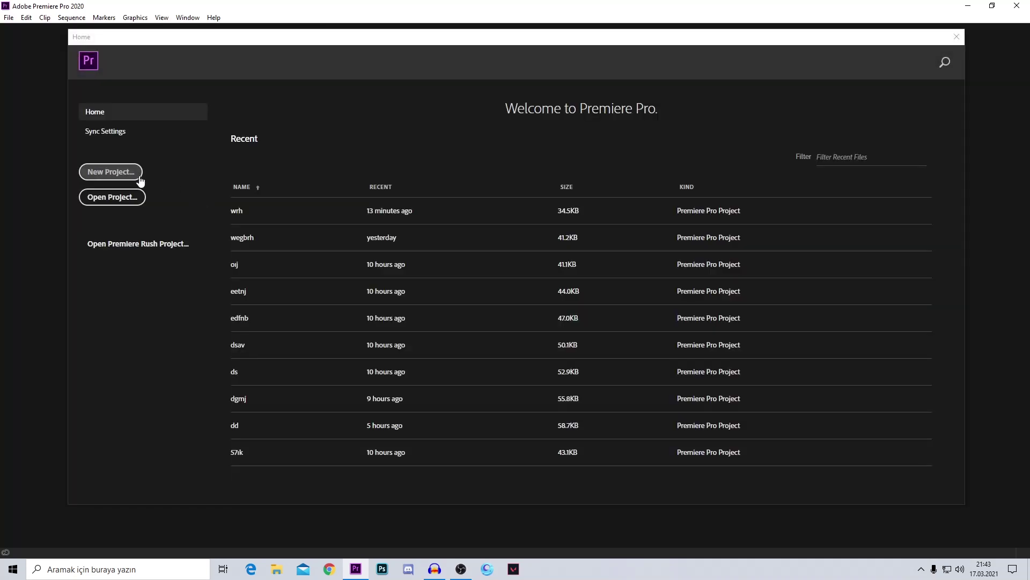
- Create a new project named 'efektler' in the default Belgeler location
left_click(135, 177)
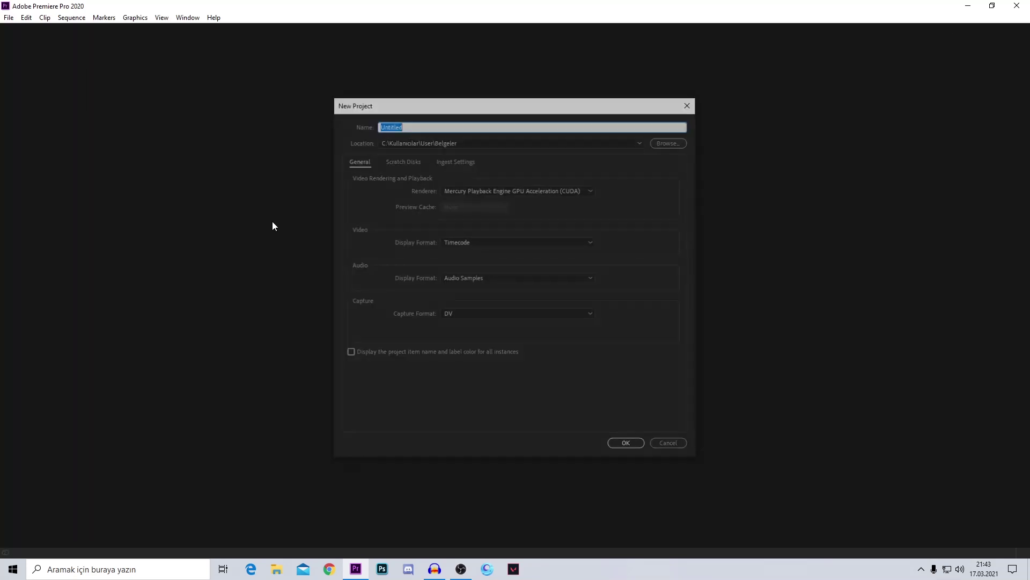
type("efektler")
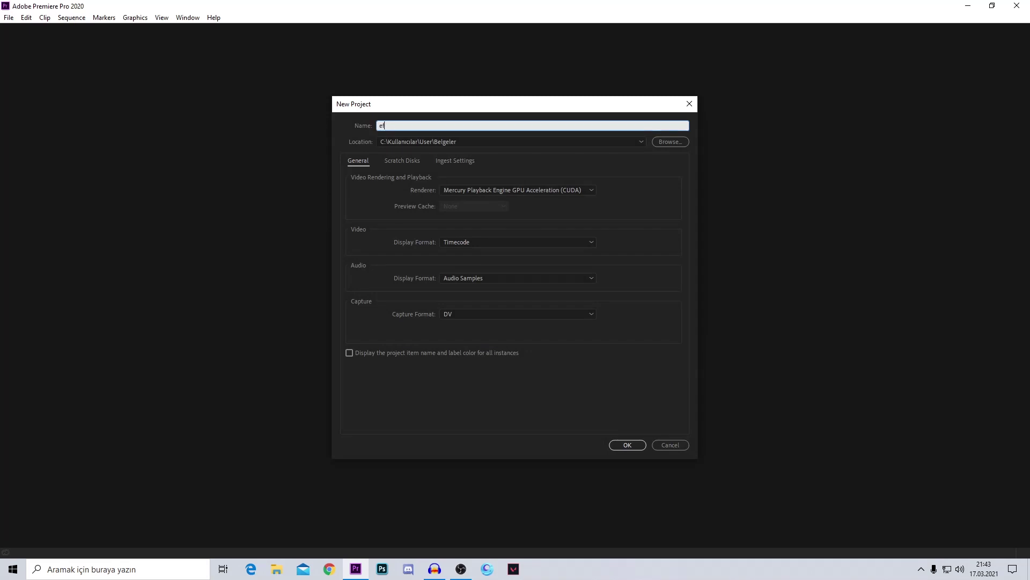
left_click(629, 444)
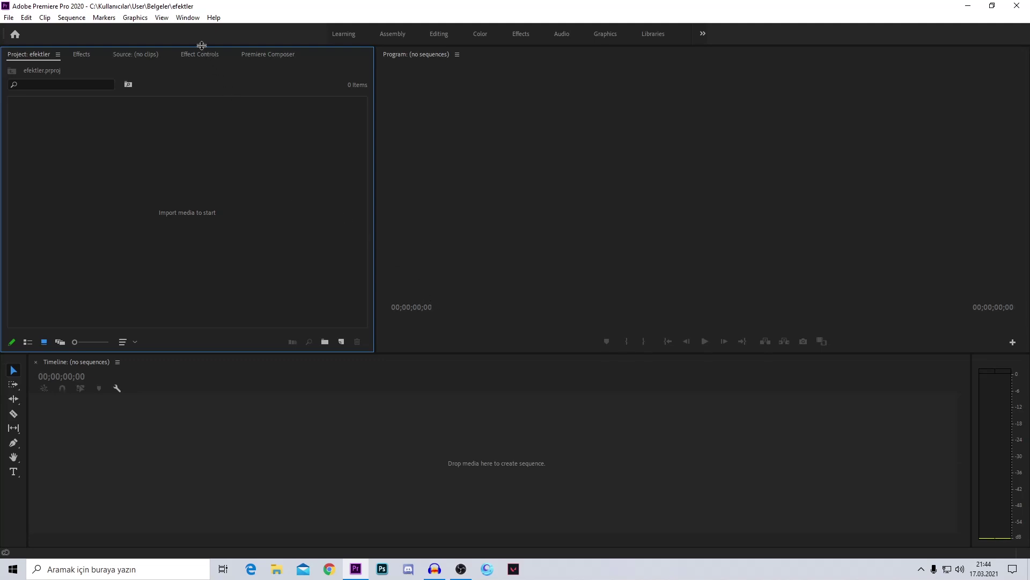
- Show the Premiere Composer panel from Window > Extensions
left_click(187, 20)
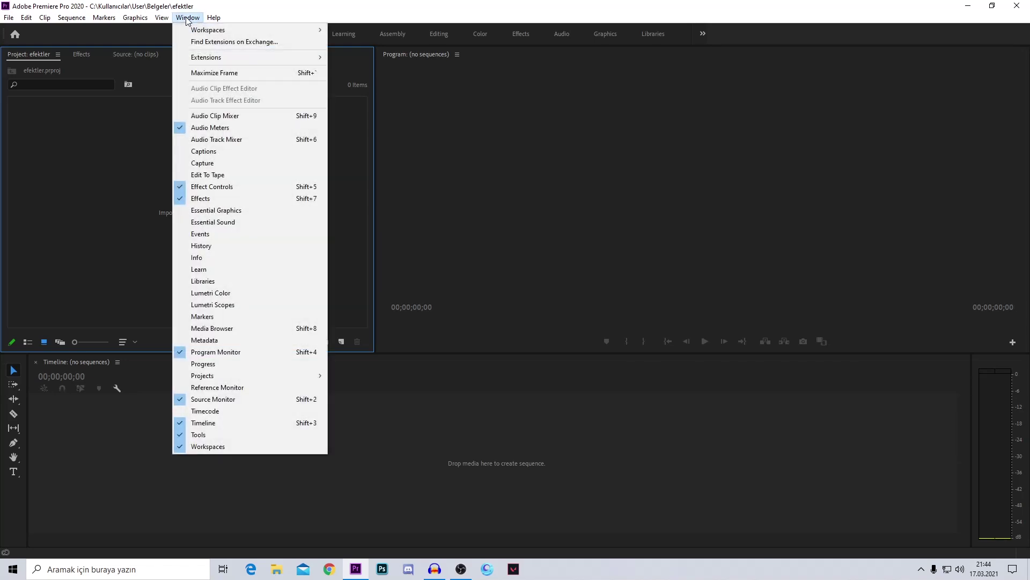
mouse_move(211, 63)
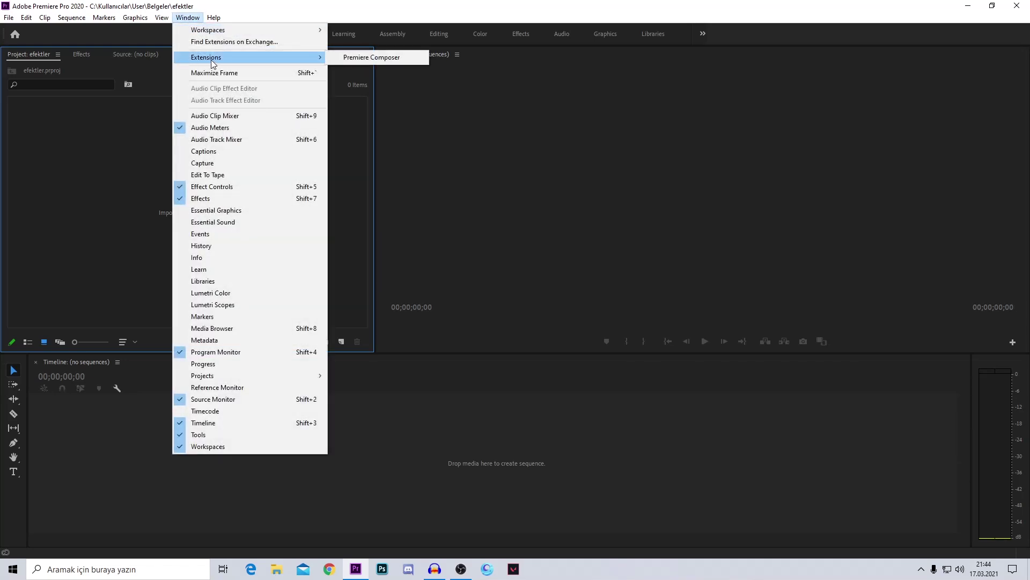
left_click(362, 59)
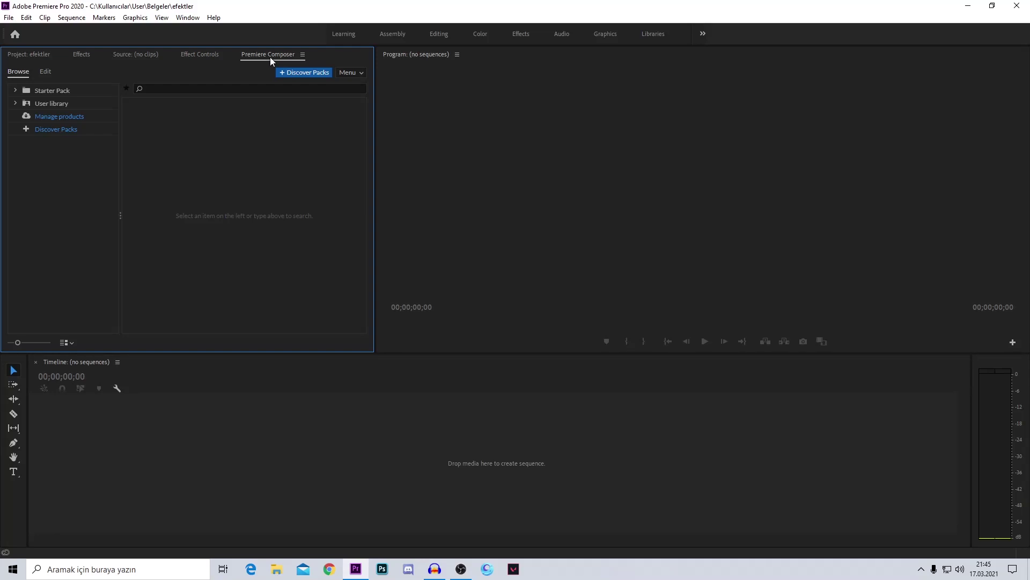
- Dock the Premiere Composer tab into the left panel group beside Project
left_click_drag(265, 54, 477, 63)
left_click_drag(408, 52, 176, 363)
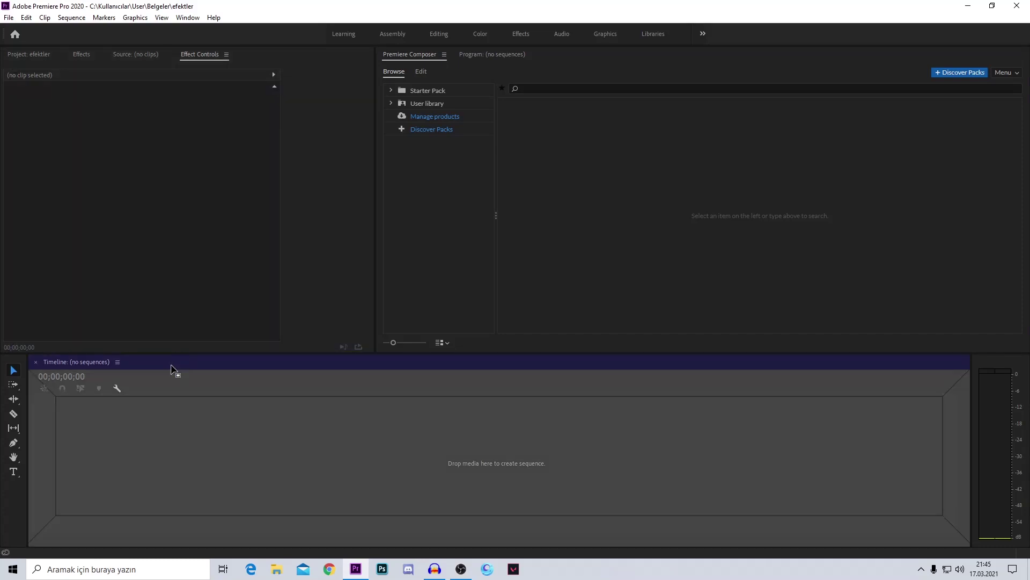
left_click_drag(69, 364, 250, 60)
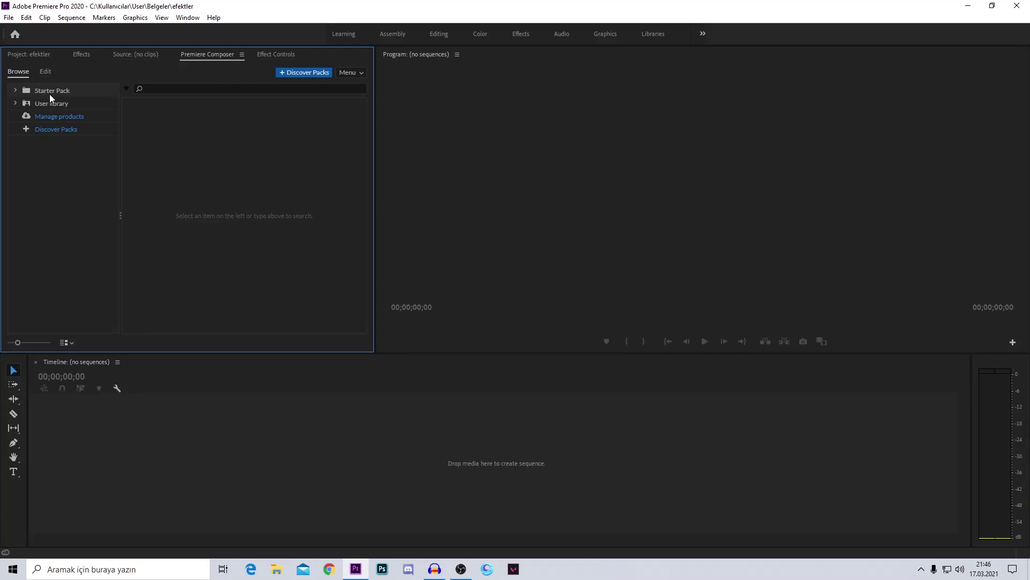
- Expand Starter Pack, browse its Transitions thumbnails, then return to the Project: efektler bin
left_click(16, 91)
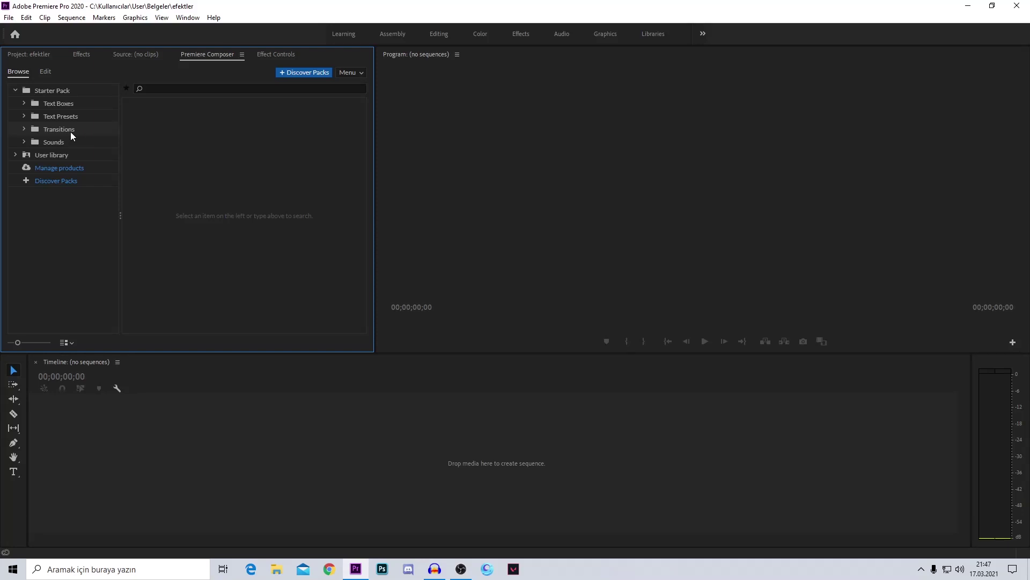
left_click(78, 133)
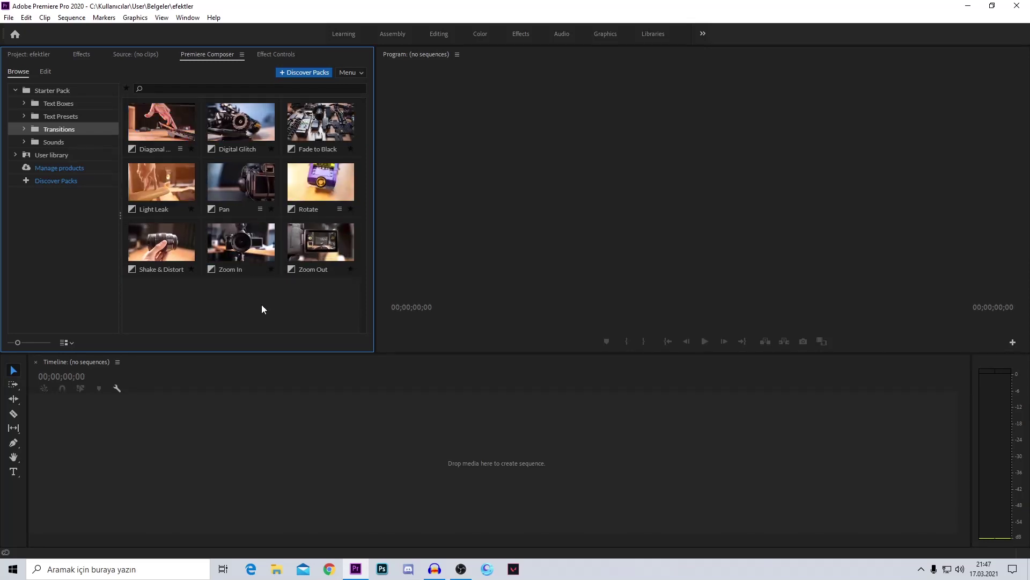
left_click(32, 54)
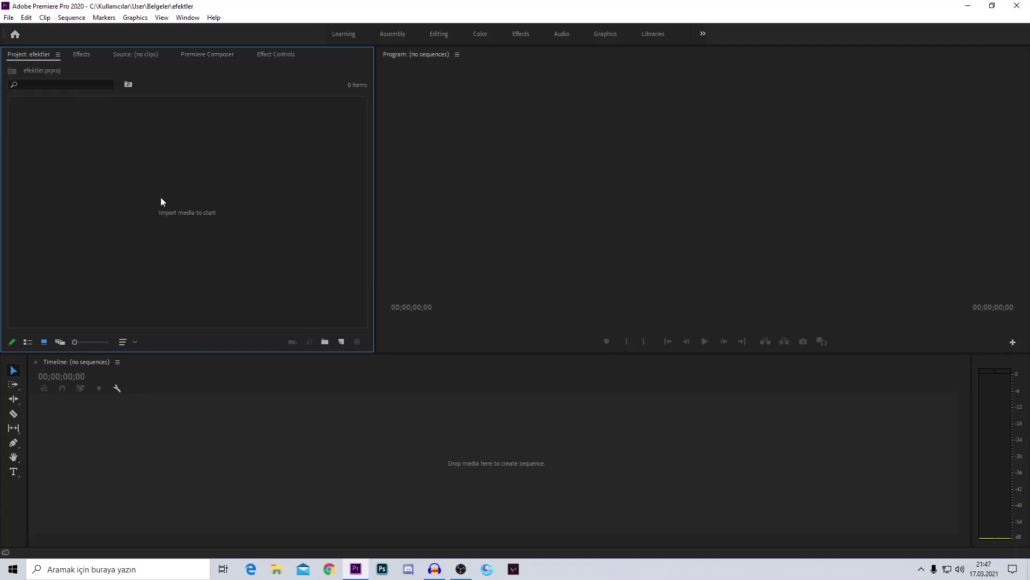
- Import TEK BAŞINA.mp4 and KOMİK.mp4 from the Valorant folder, then deselect them
double_click(202, 207)
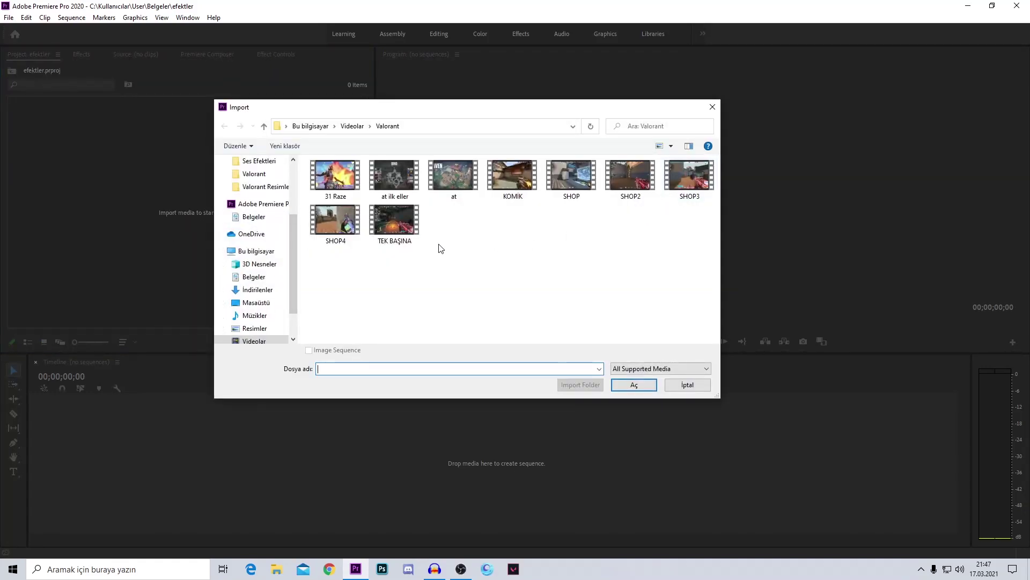
left_click(404, 221)
left_click(512, 177, "ctrl")
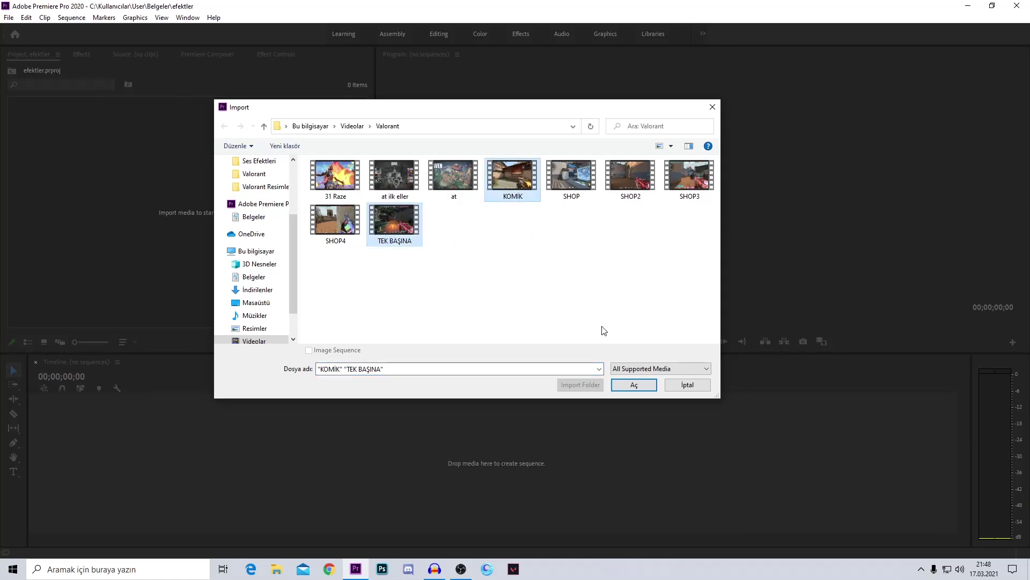
left_click(635, 385)
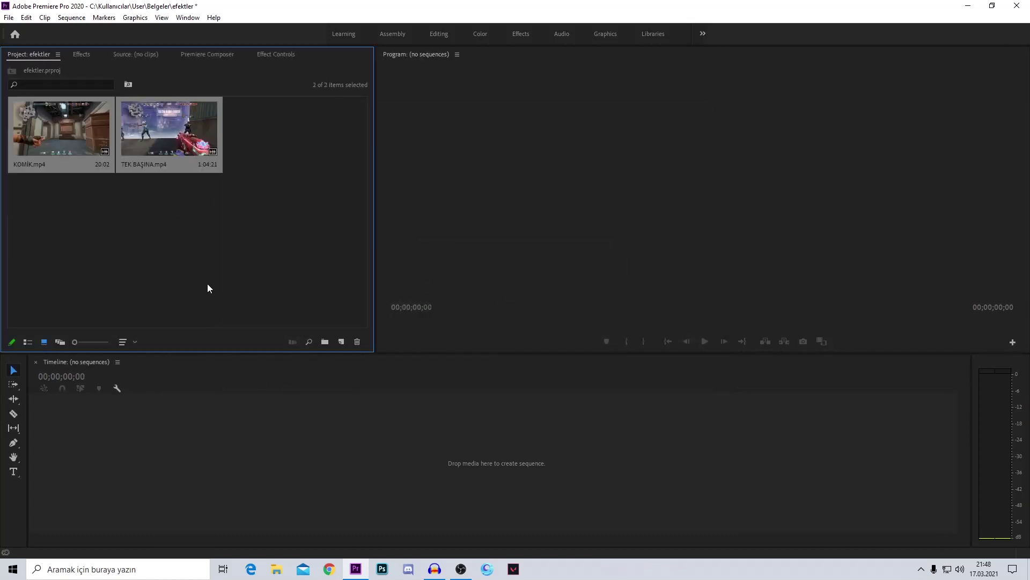
left_click(92, 228)
- Sequence TEK BAŞINA.mp4 then KOMİK.mp4 on V1, and park the playhead on their cut
left_click_drag(154, 144, 361, 456)
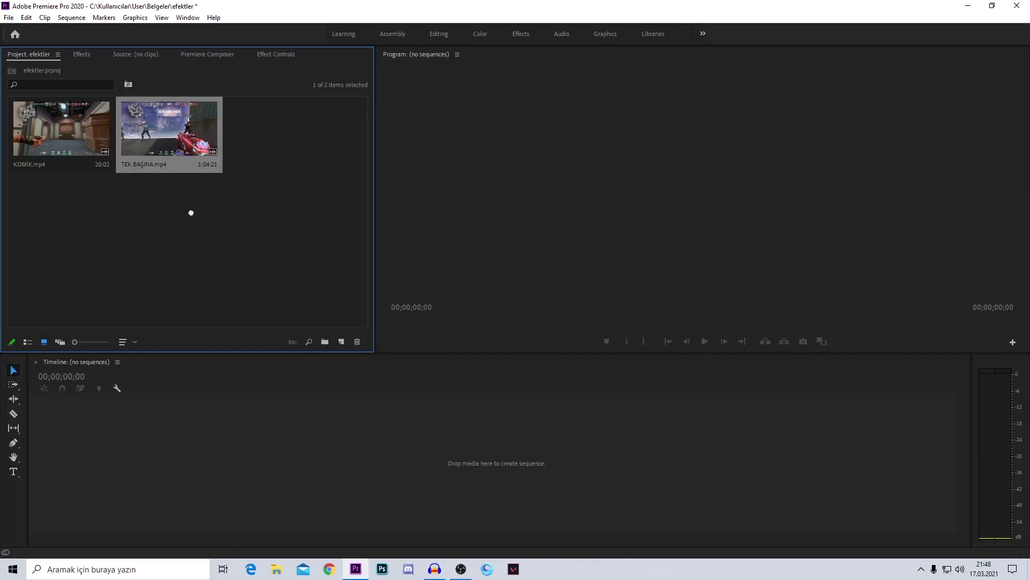
left_click_drag(61, 132, 523, 456)
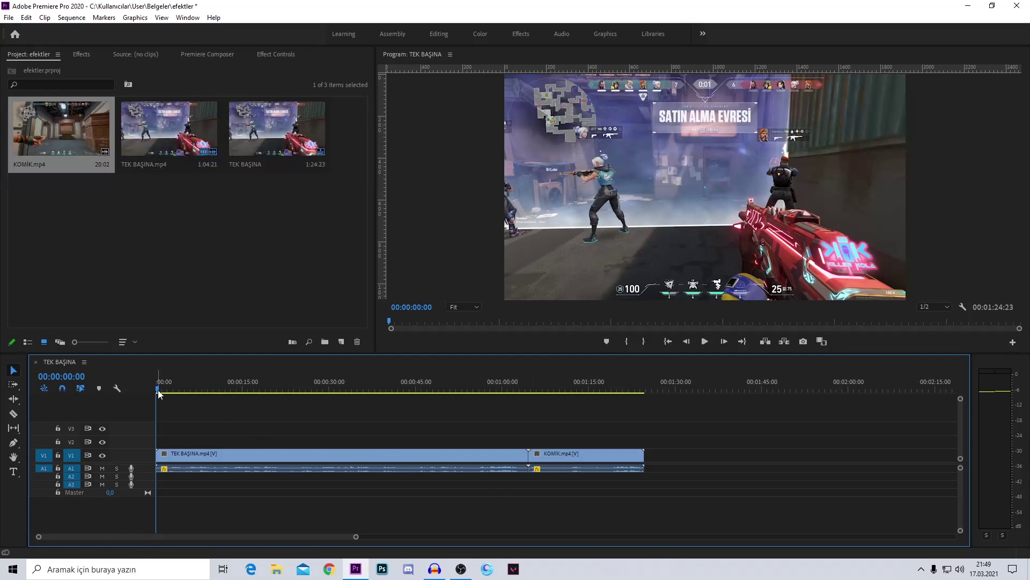
left_click_drag(157, 388, 449, 398)
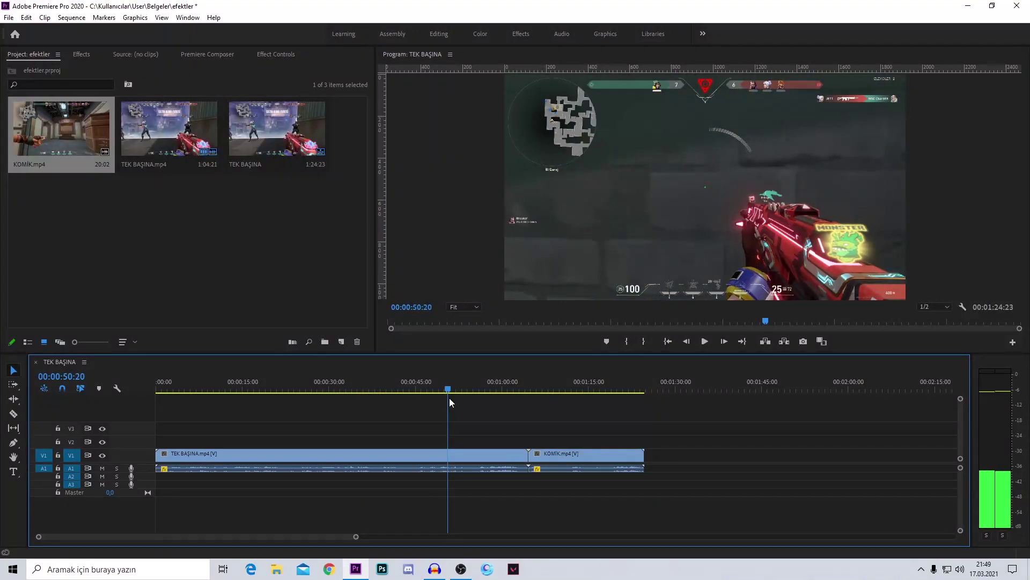
left_click_drag(449, 399, 525, 401)
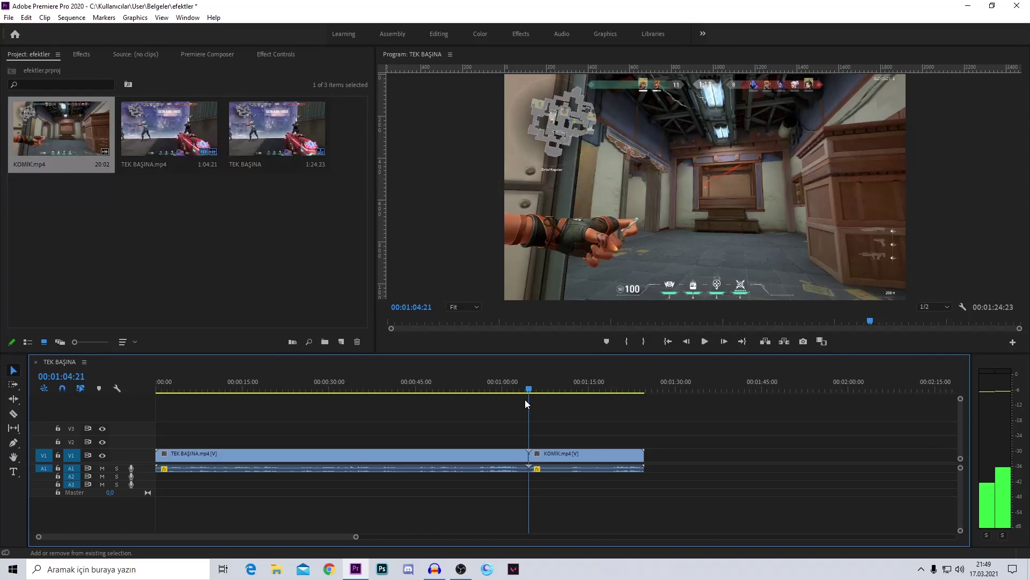
left_click_drag(525, 399, 526, 401)
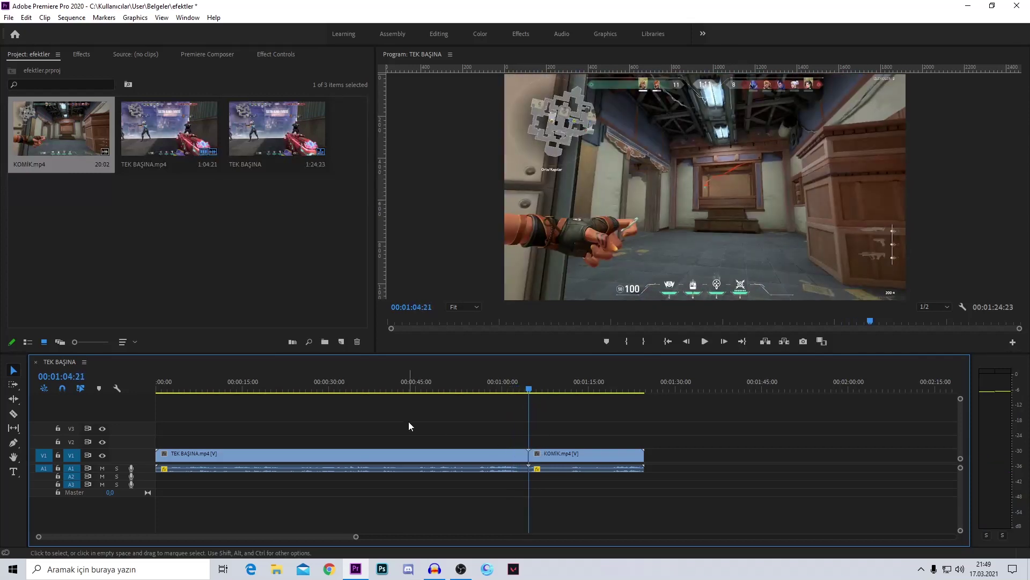
- Apply the Premiere Composer Pan transition at the cut and play through it
left_click(204, 56)
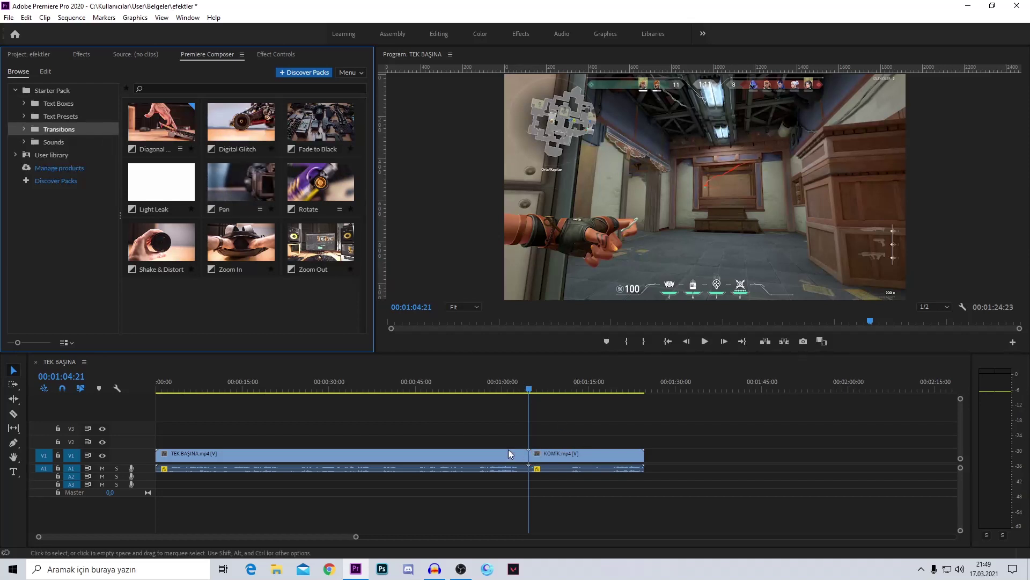
double_click(238, 187)
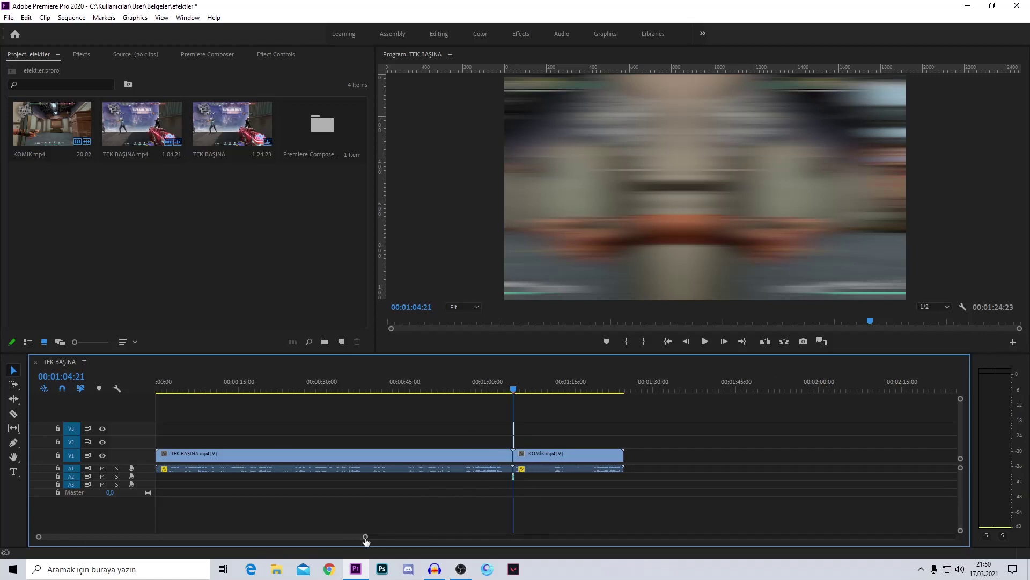
left_click_drag(363, 537, 268, 544)
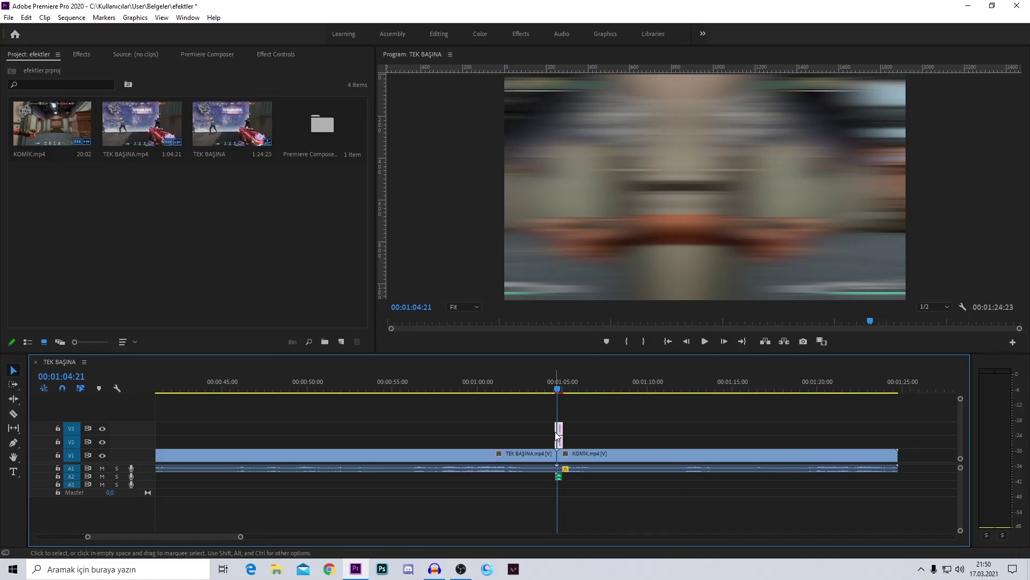
left_click_drag(557, 388, 540, 387)
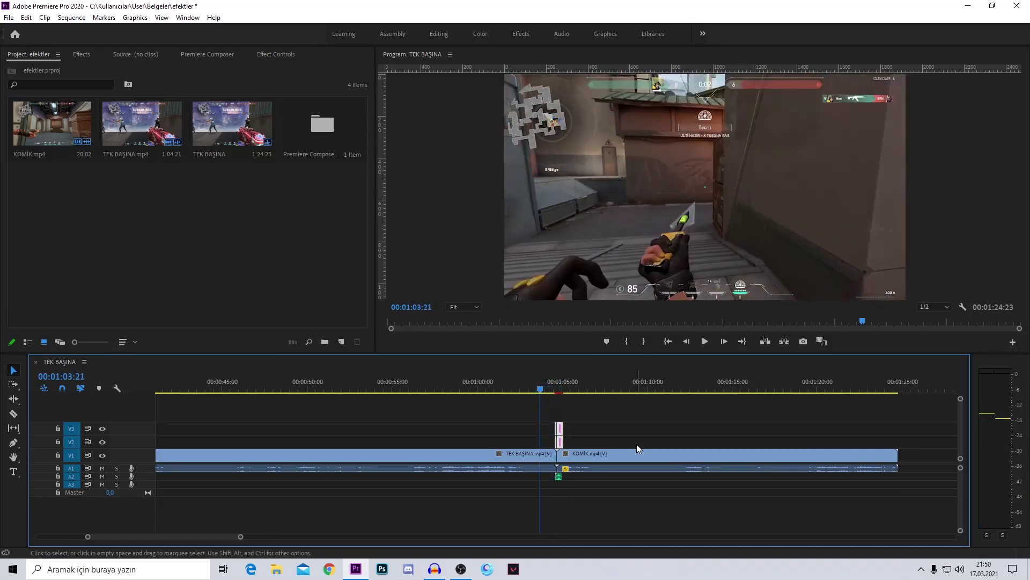
key("space")
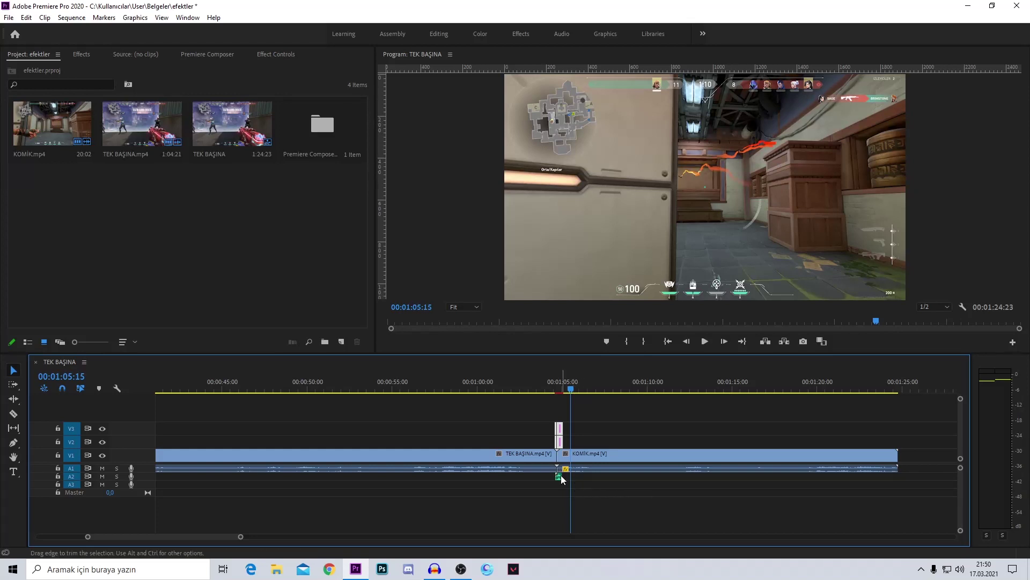
- Replay the Pan transition and park the playhead at 01:06:10 near the cut
left_click(568, 390)
left_click(537, 390)
key("space")
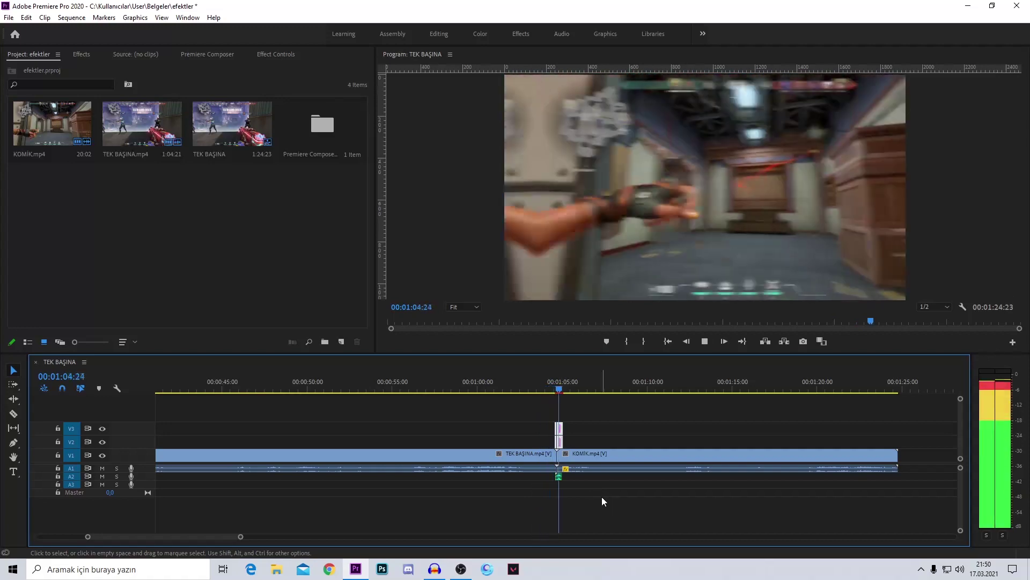
key("space")
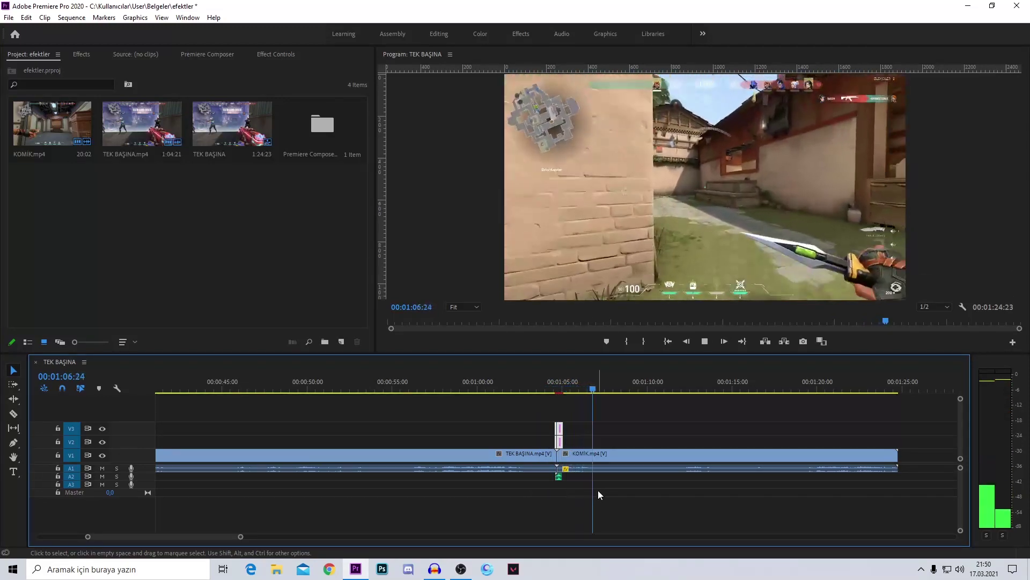
key("shift+1")
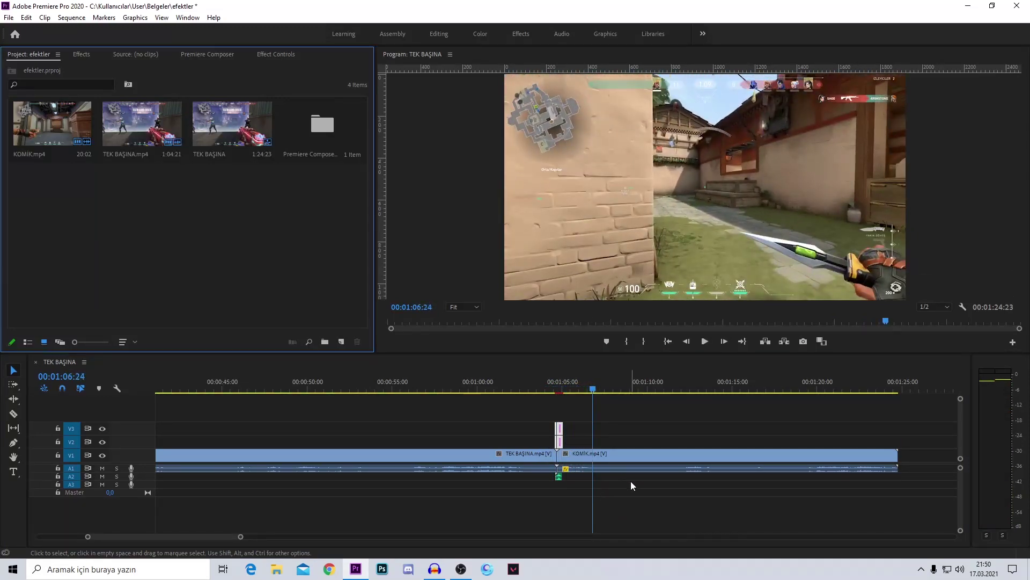
left_click(585, 387)
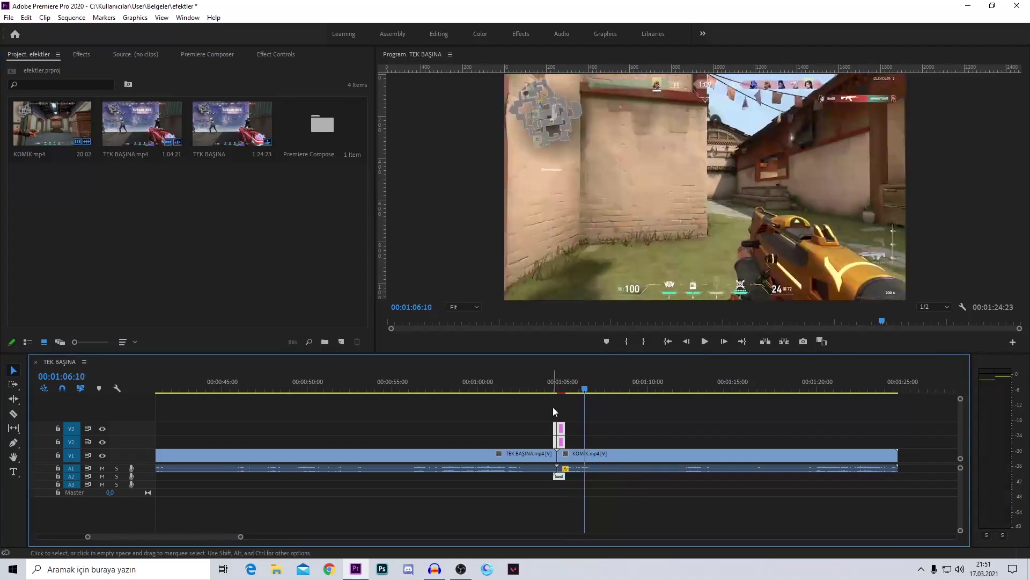
- Remove the transition layers at the cut and list the Text Boxes presets
left_click(211, 56)
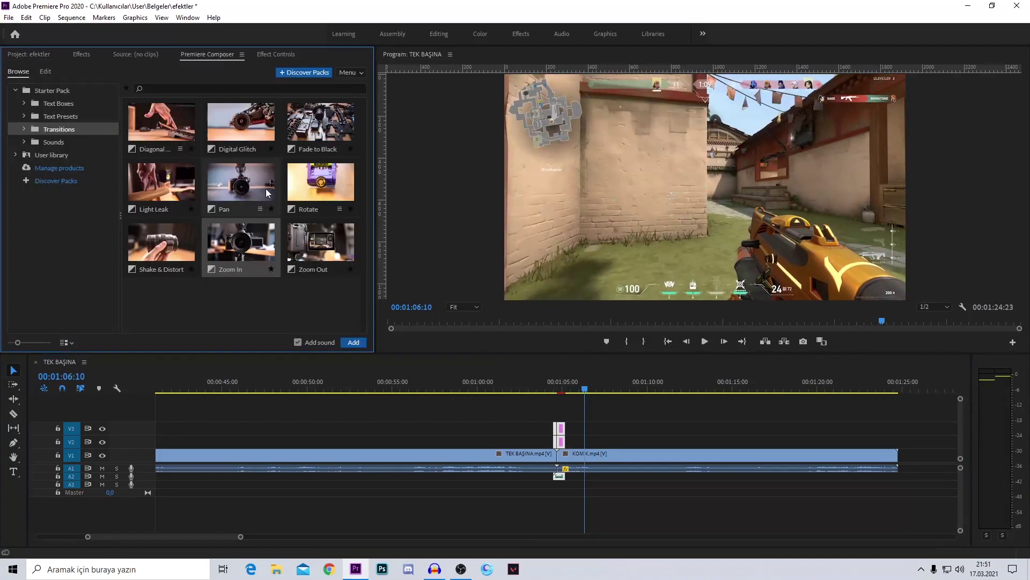
left_click(571, 542)
key("ctrl+z")
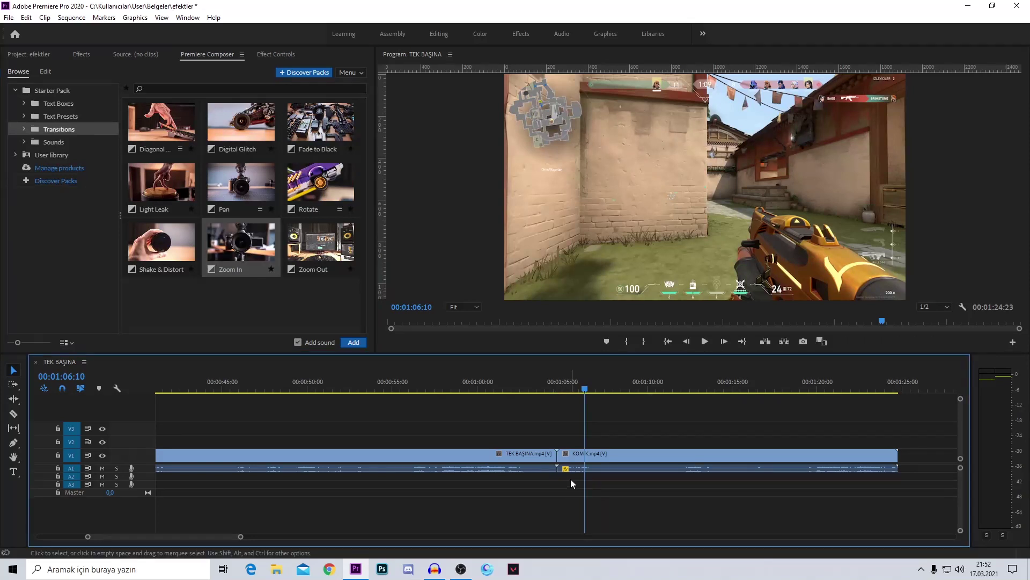
left_click(56, 104)
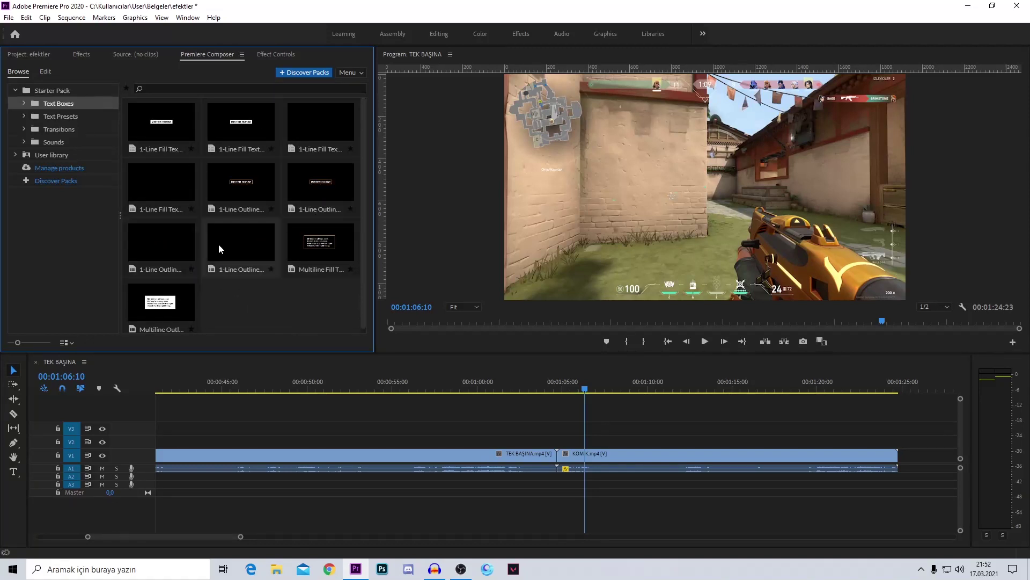
- Add the 1-Line Outline text box at 01:04:21 on V2 and play it back to preview
left_click(168, 248)
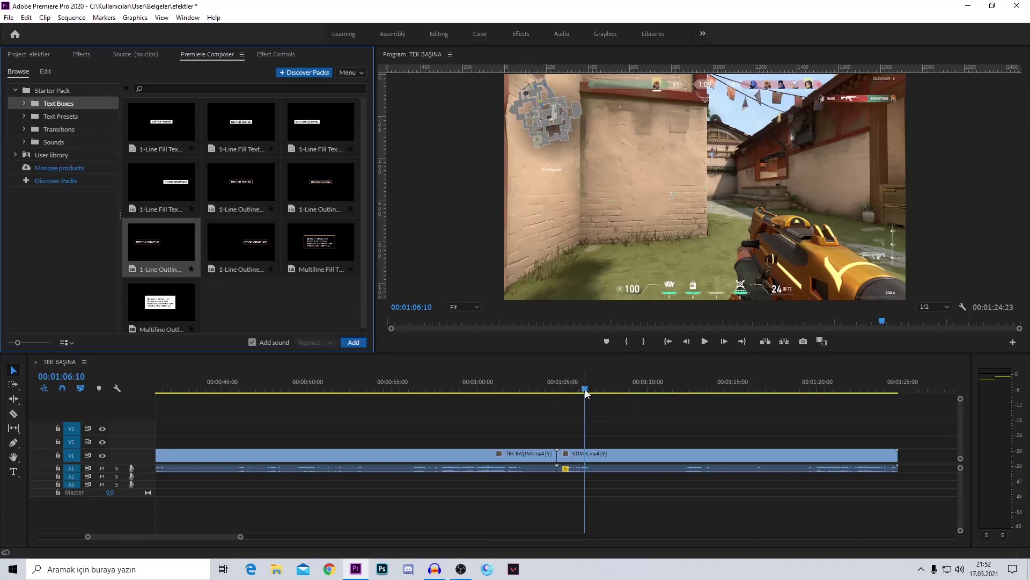
left_click_drag(585, 389, 561, 389)
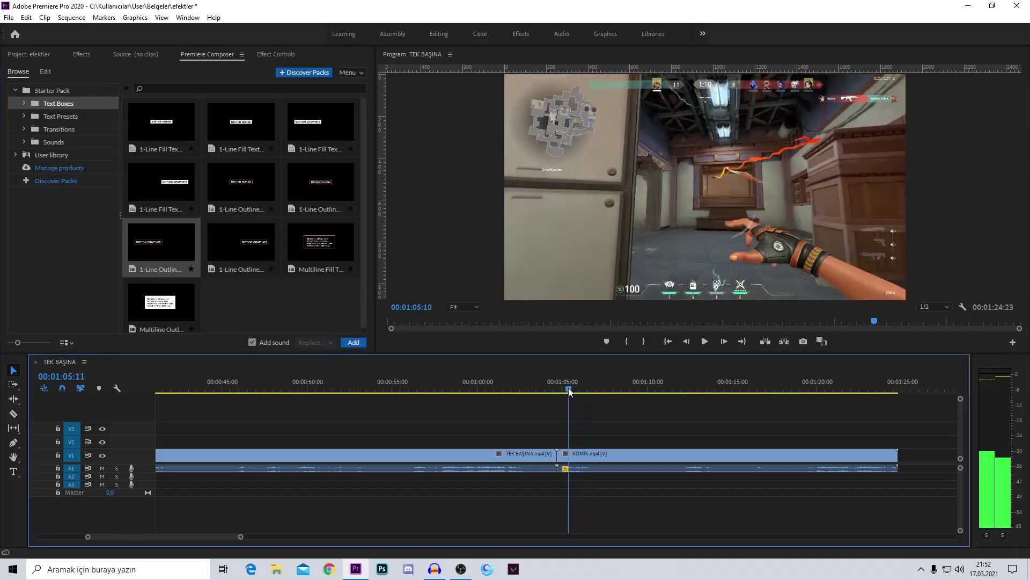
double_click(159, 243)
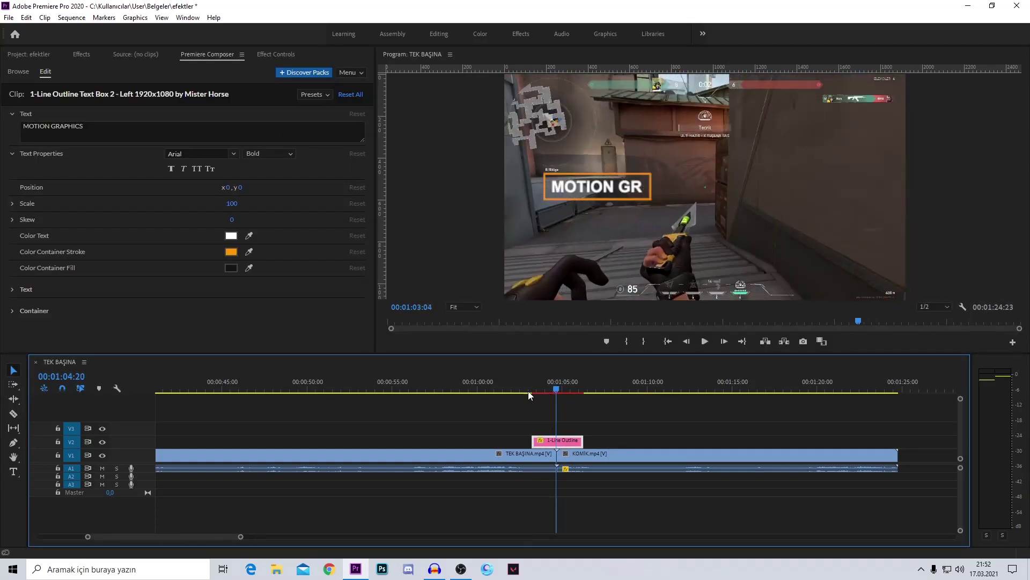
left_click(529, 391)
key("space")
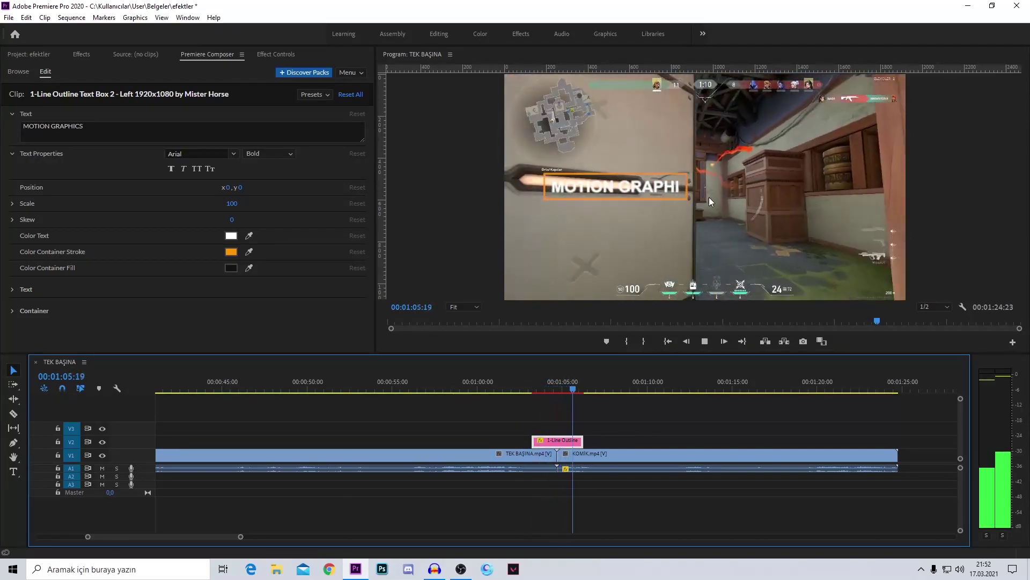
left_click_drag(582, 389, 561, 388)
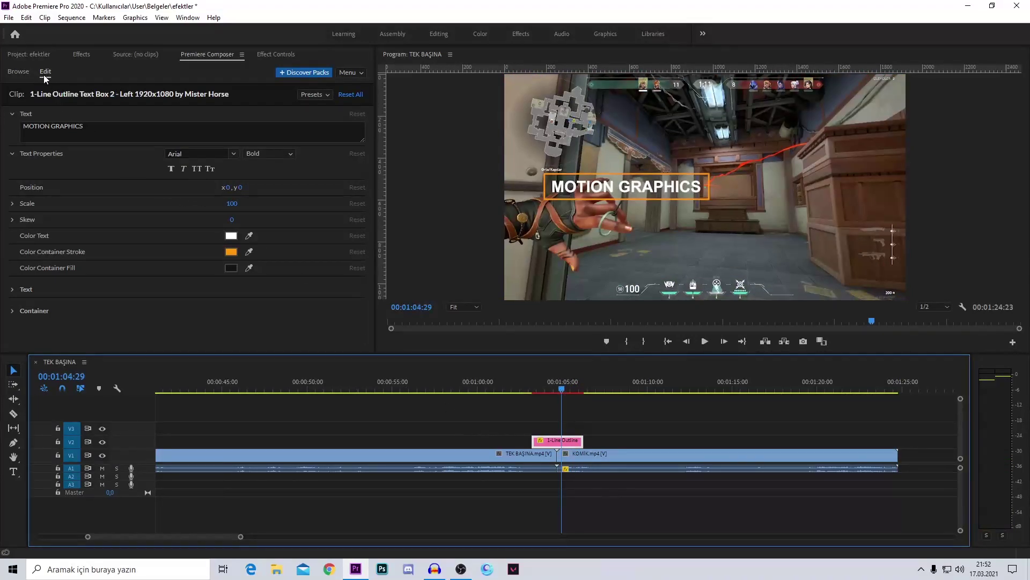
- Replace MOTION GRAPHICS with a person's name and adjust the text box's x/y position
triple_click(89, 129)
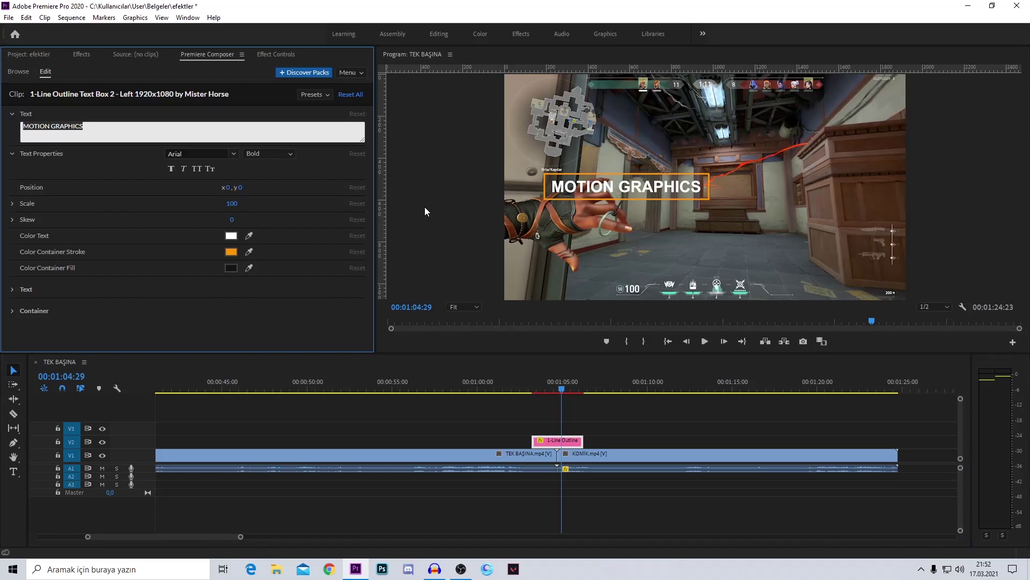
type("ENES K")
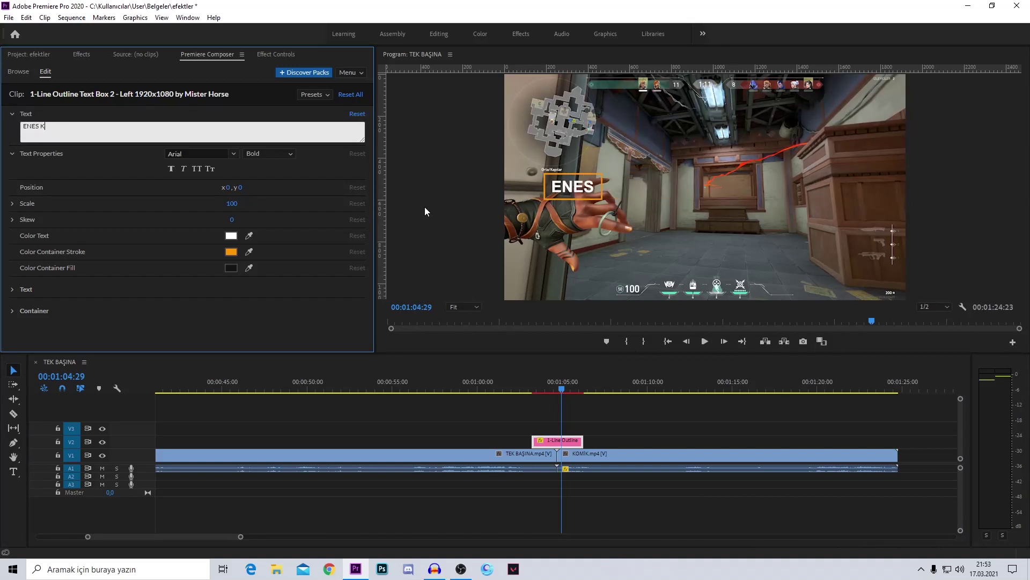
type("ÖROĞLU")
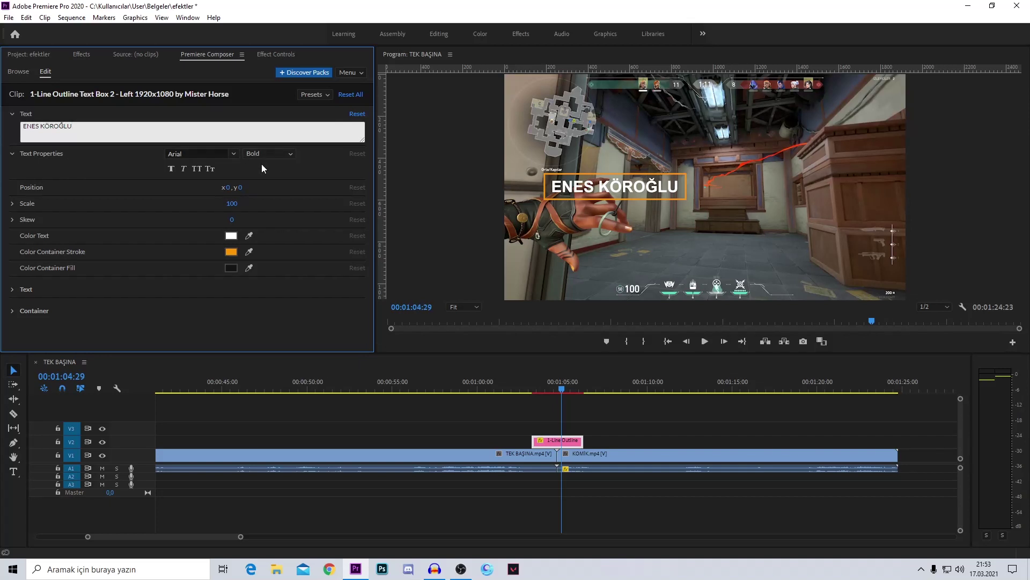
left_click(41, 189)
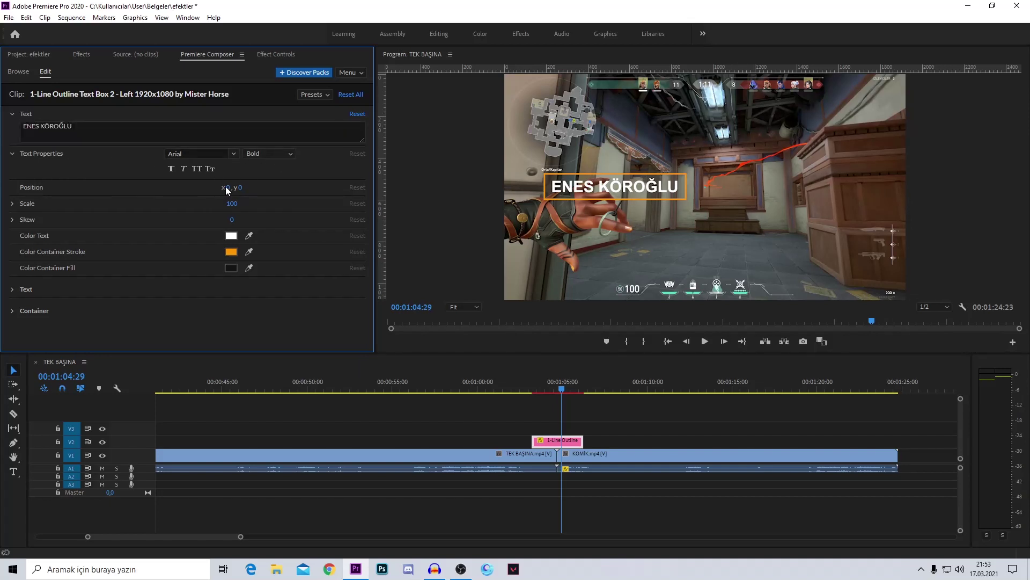
mouse_move(227, 188)
left_mouse_down()
mouse_move(246, 195)
mouse_move(242, 186)
left_mouse_up()
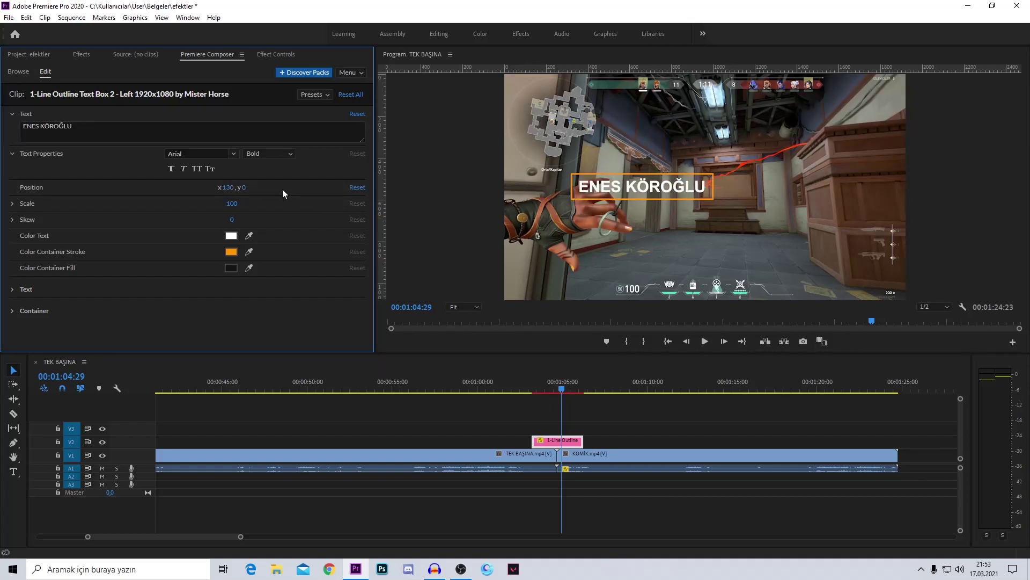
mouse_move(243, 187)
left_mouse_down()
mouse_move(304, 192)
mouse_move(214, 203)
mouse_move(166, 231)
left_mouse_up()
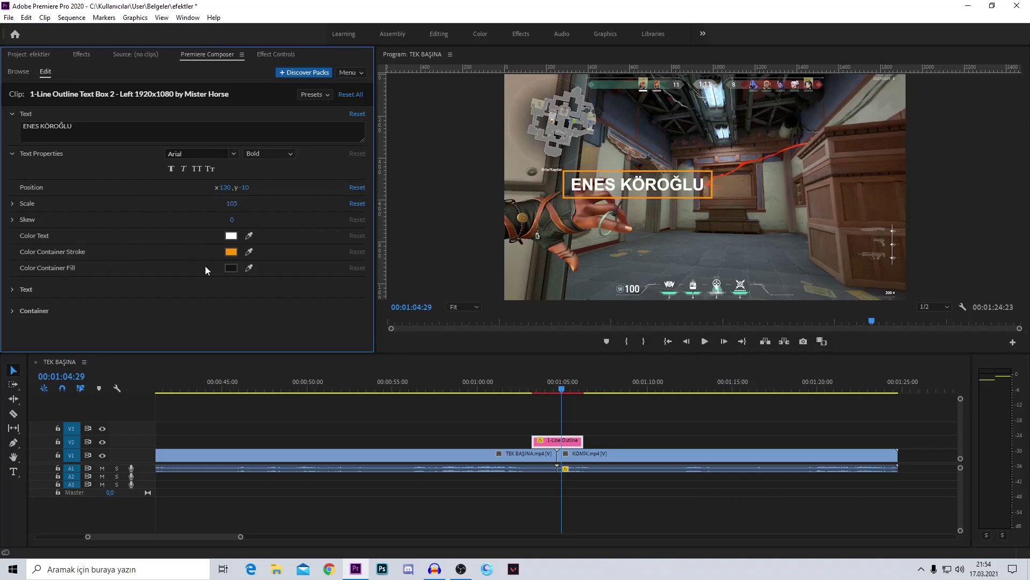
- Widen the name's tracking, then delete the text box and list the Text Presets
left_click(12, 289)
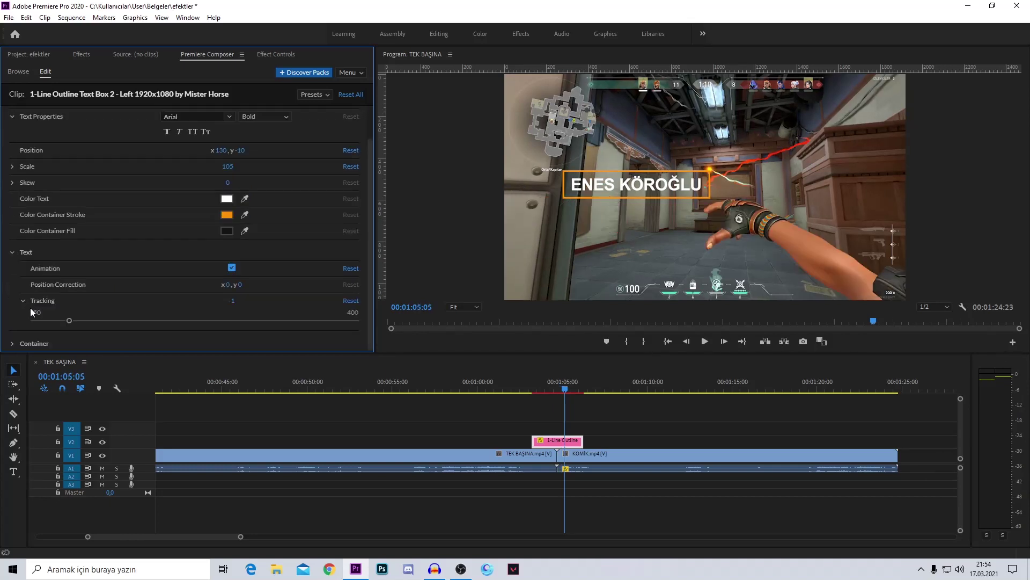
left_click_drag(92, 323, 133, 329)
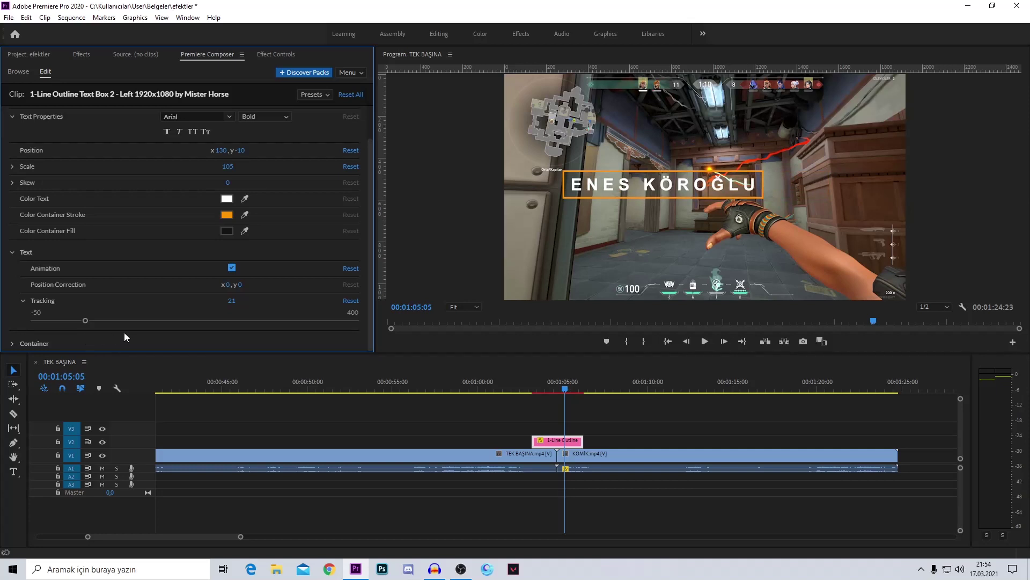
key("Delete")
left_click(63, 117)
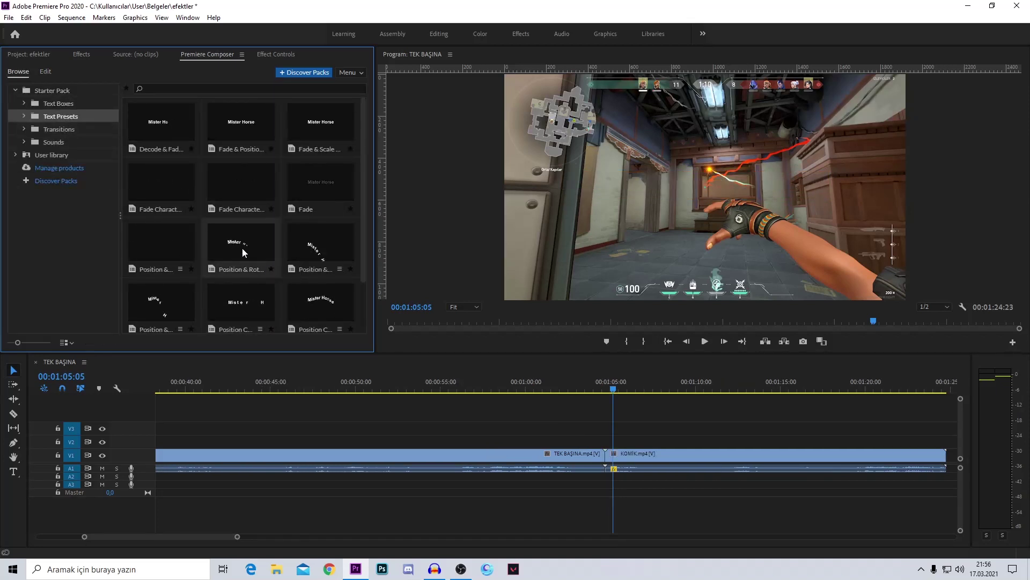
left_click_drag(231, 248, 579, 449)
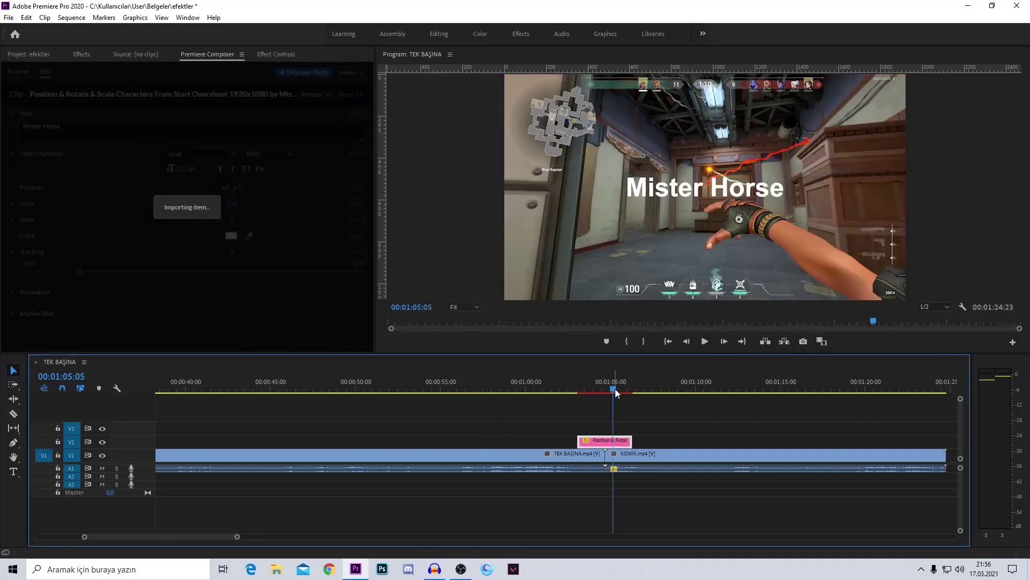
left_click(572, 390)
key("space")
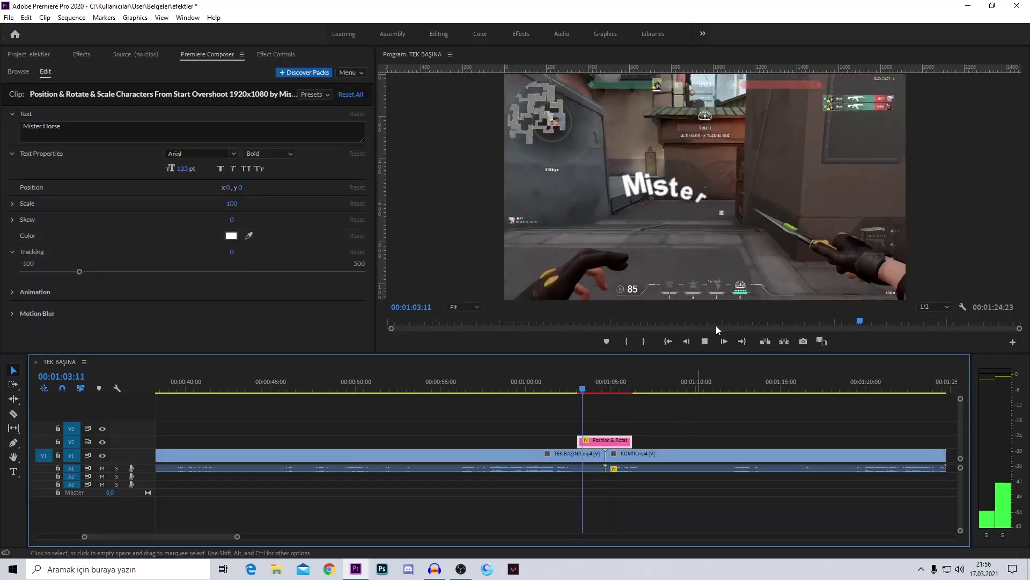
key("space")
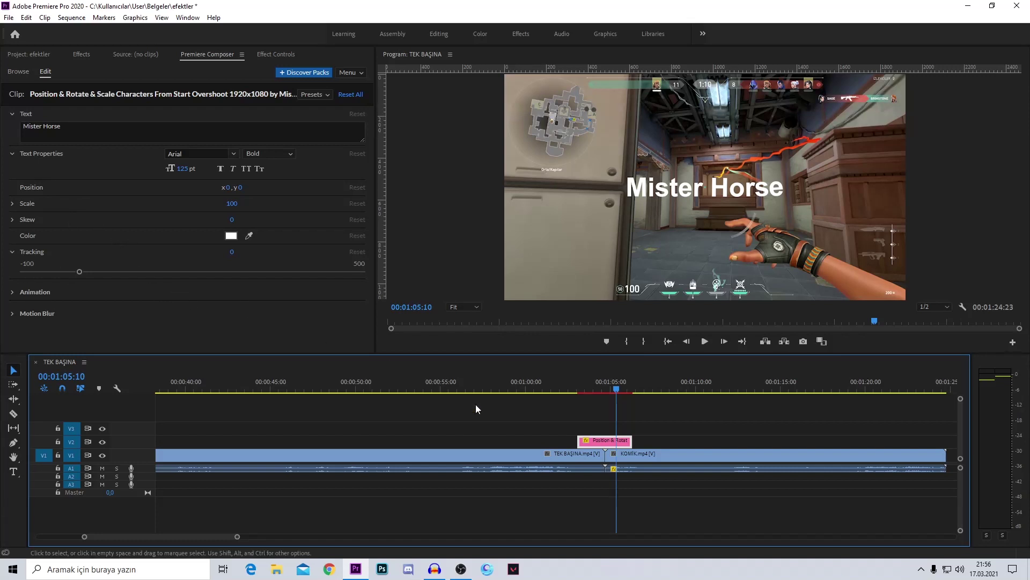
key("Delete")
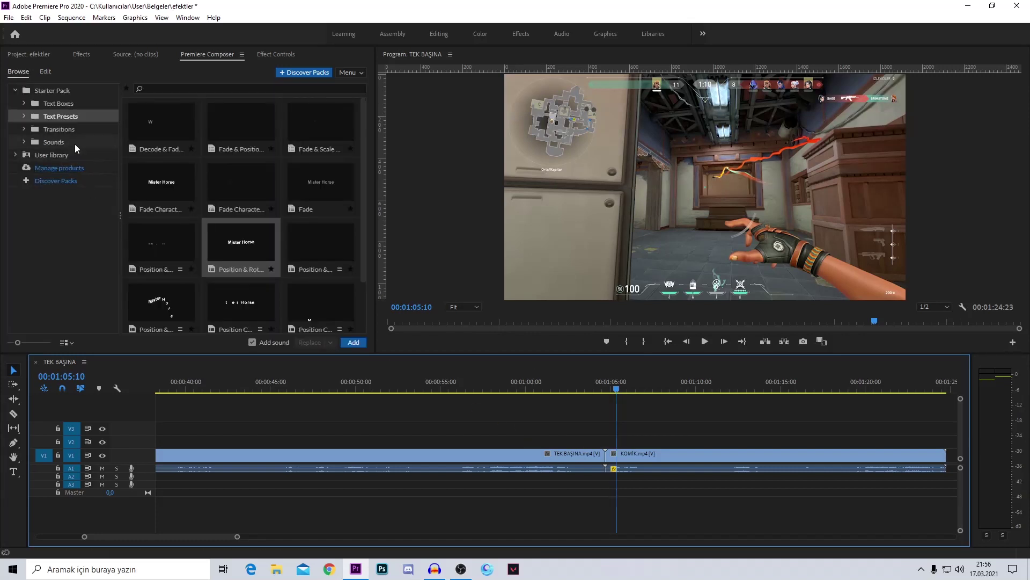
- Show the Starter Pack Sounds in Premiere Composer and scroll through the sound grid
left_click(72, 143)
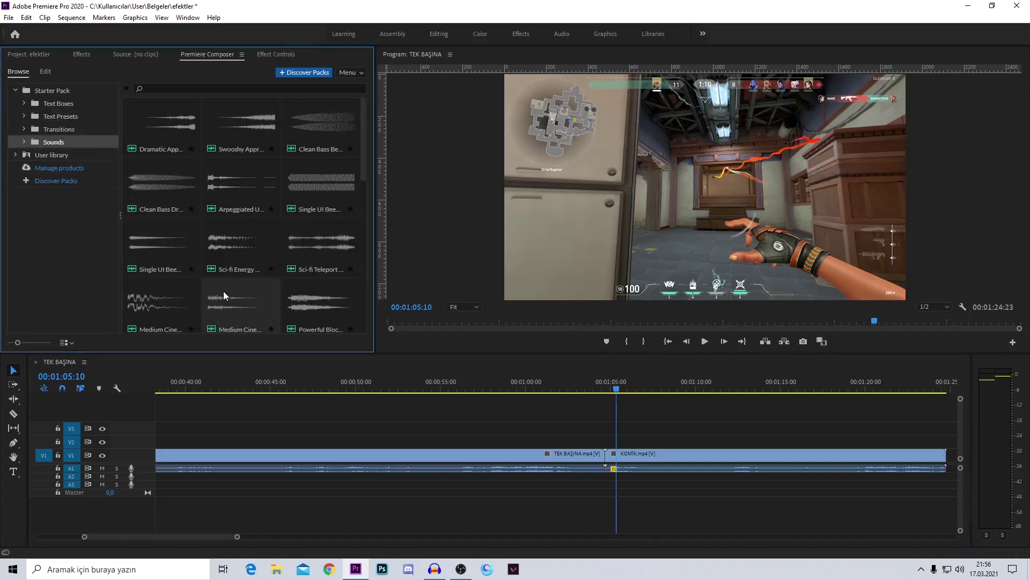
scroll(182, 193, "down", 5)
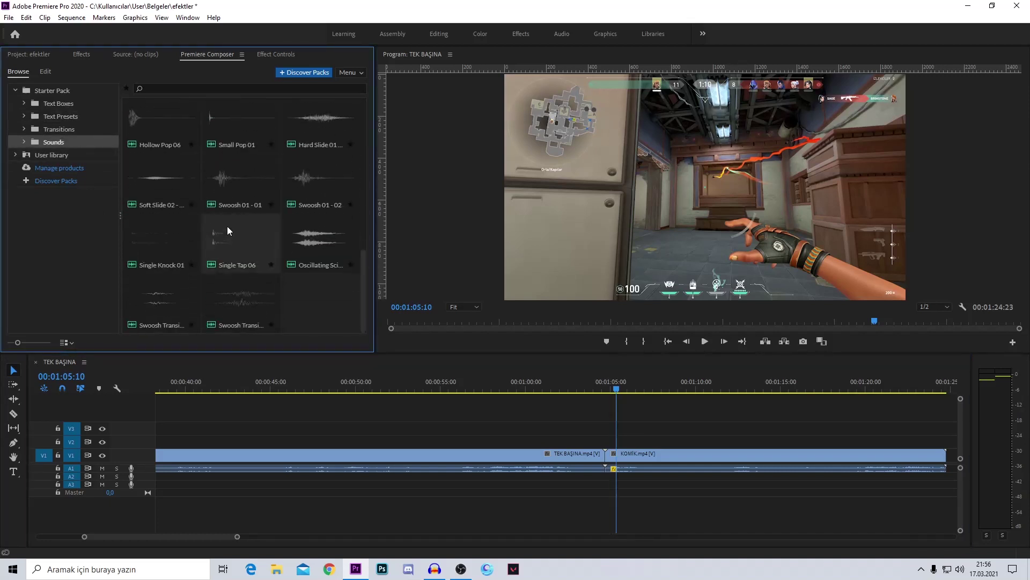
scroll(237, 231, "up", 1)
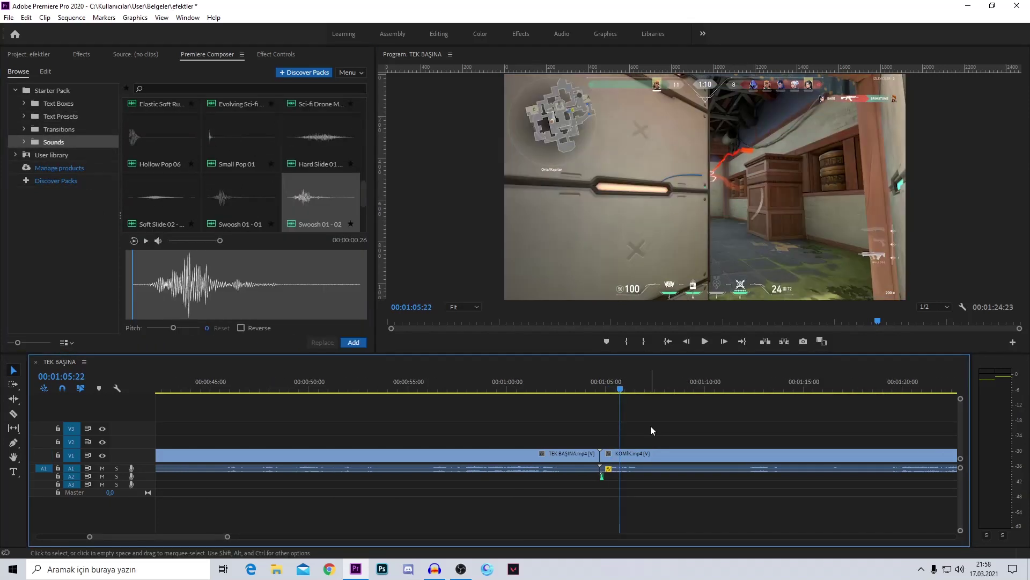